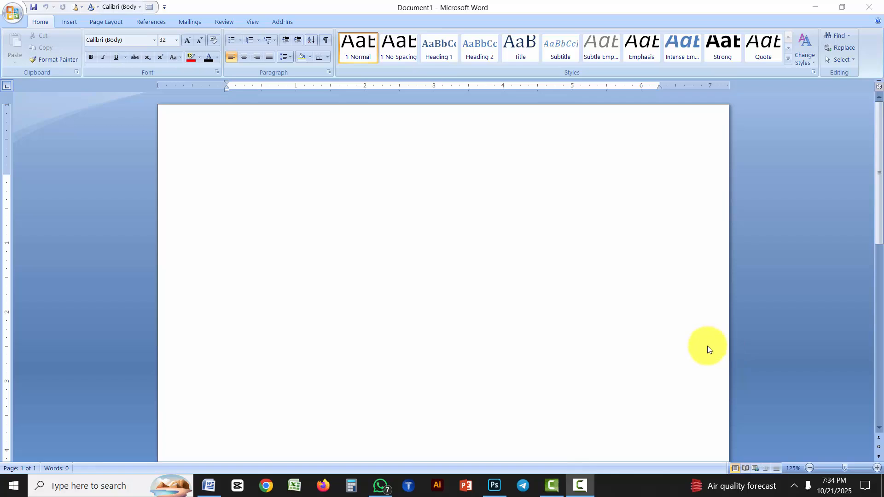
Step: Hide the ruler in the blank document and display it again
left_click(293, 212)
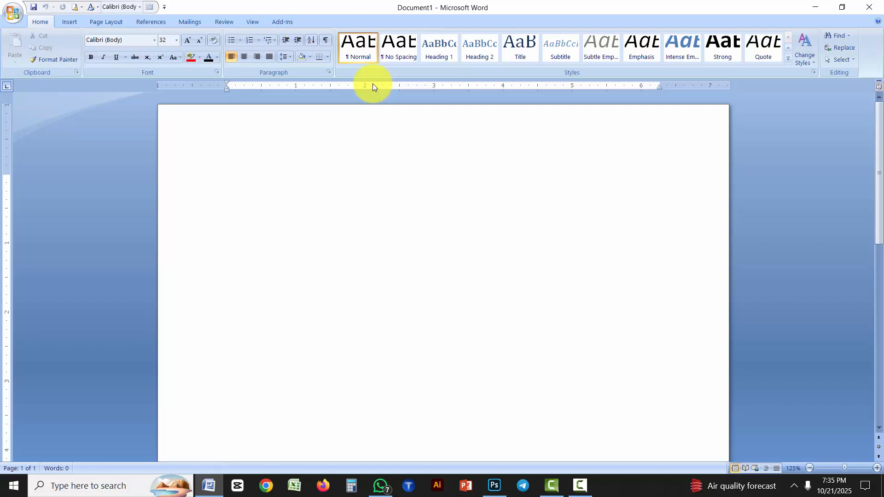
left_click(254, 22)
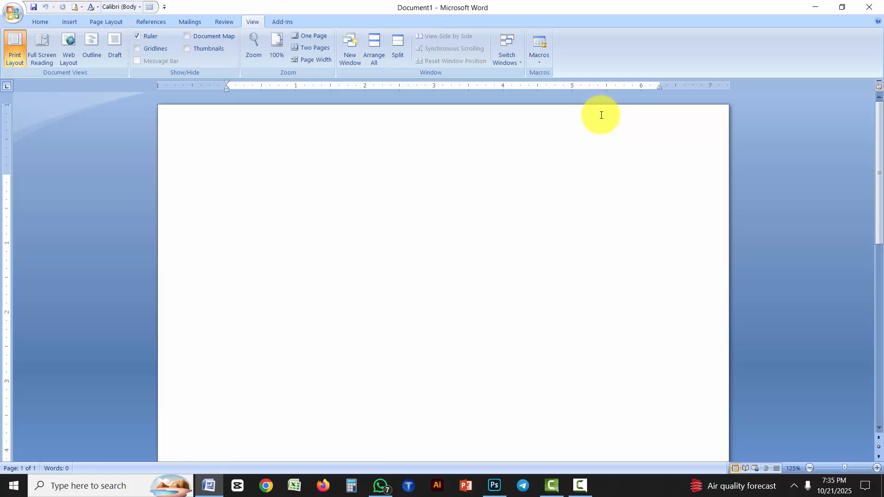
left_click(137, 37)
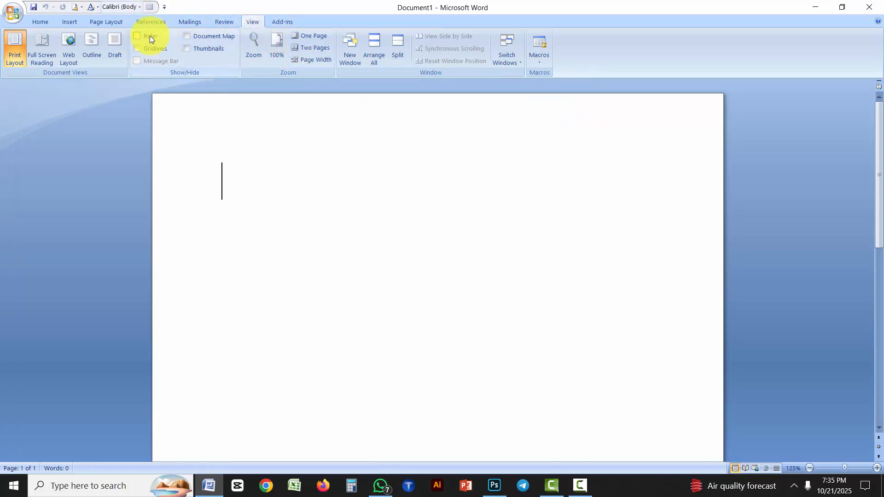
left_click(136, 35)
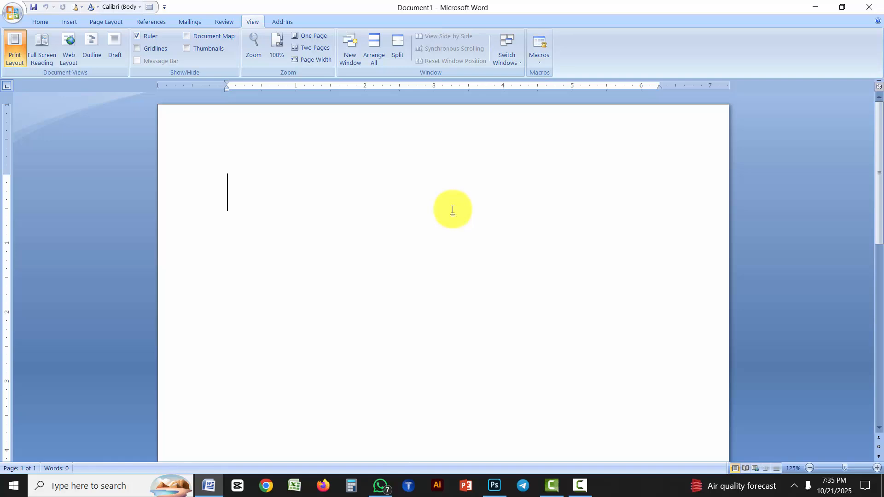
key("Tab")
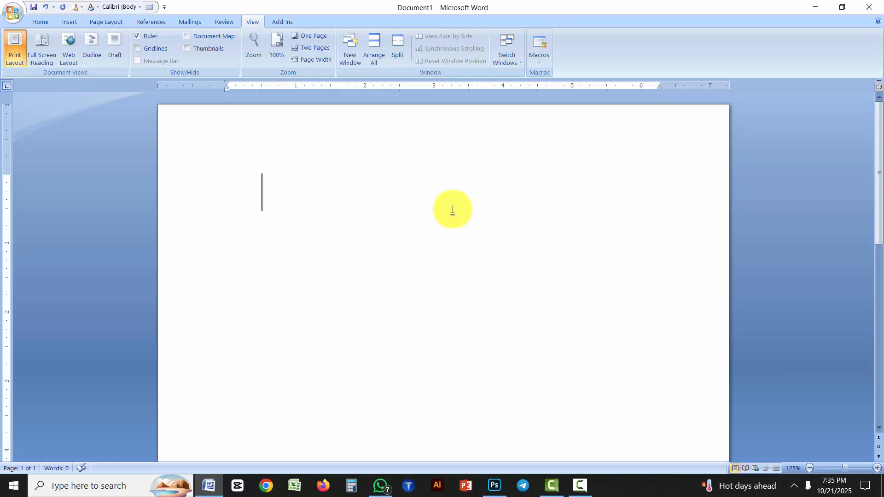
key("Tab")
key("Tab")
key("Tab")
key("Tab")
key("Tab")
key("BackSpace")
key("BackSpace")
key("BackSpace")
key("BackSpace")
key("BackSpace")
key("BackSpace")
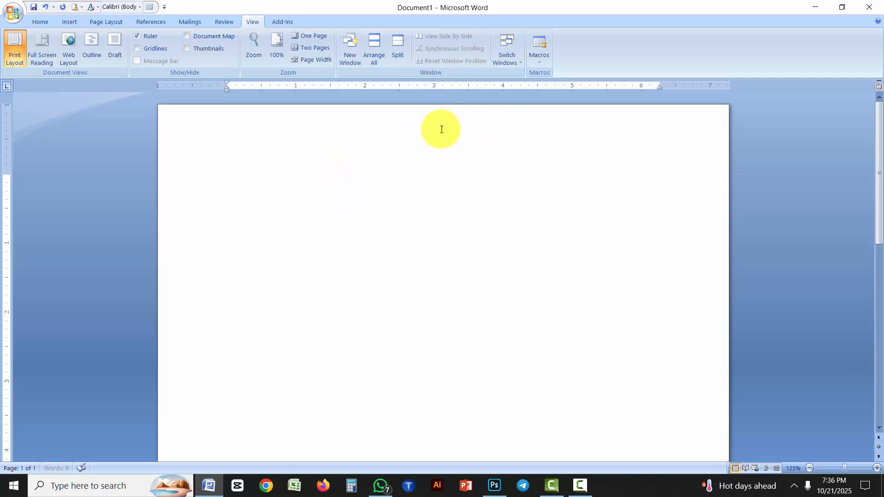
Step: Indent the first line with six default tabs, enter a colon at the 3-inch mark, and start a new line
key("Tab")
key("Tab")
key("Tab")
key("Tab")
key("Tab")
key("Tab")
type(":")
key("Return")
Step: Add two lines, "hjjhg" with ": jhjhg" and "hghghjg" with ": jhgjhgjhgjhg", tabbing each colon to the 3-inch mark
type("hjjhg")
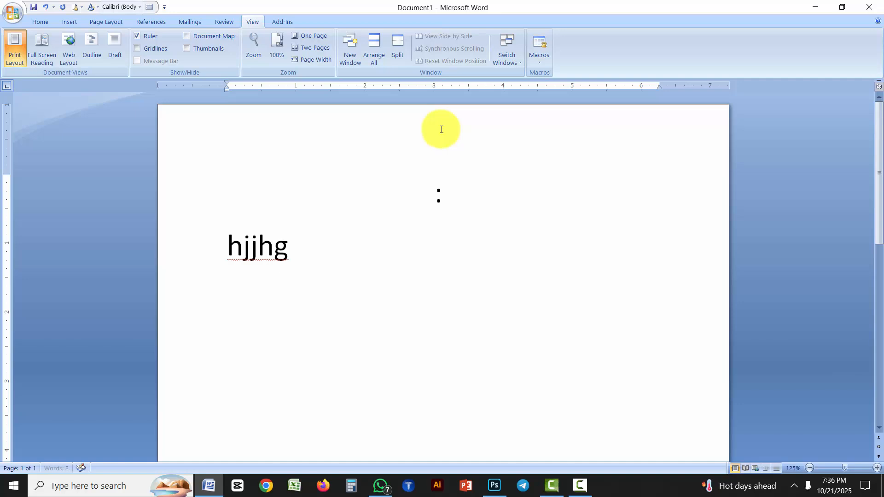
key("Tab")
type(": jhjhg")
key("Return")
type("hg")
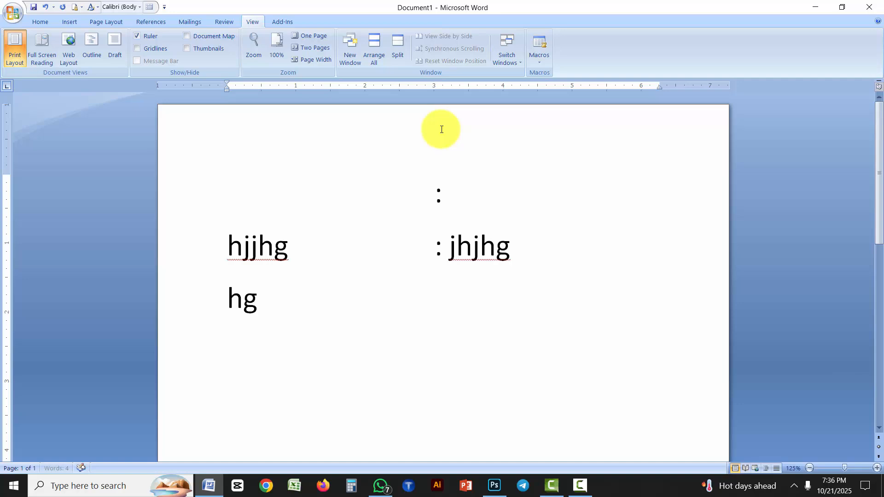
type("hghjg")
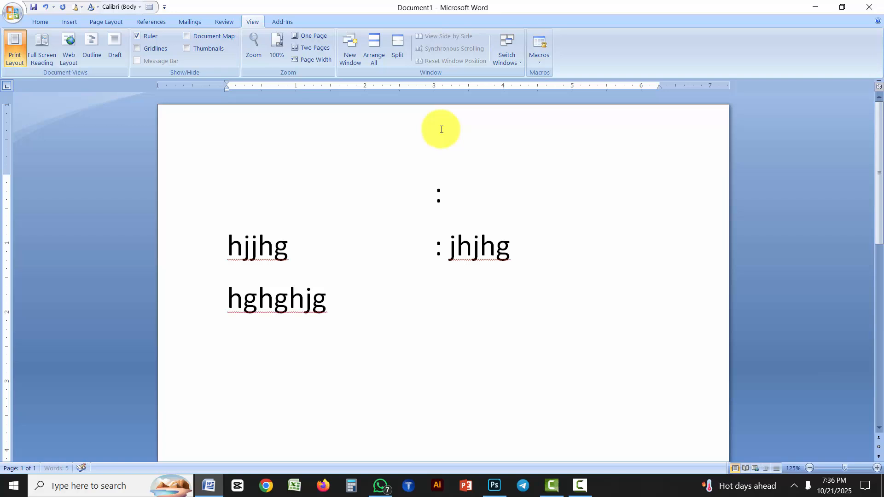
key("Tab")
type(": jhgjhgjhgjhg")
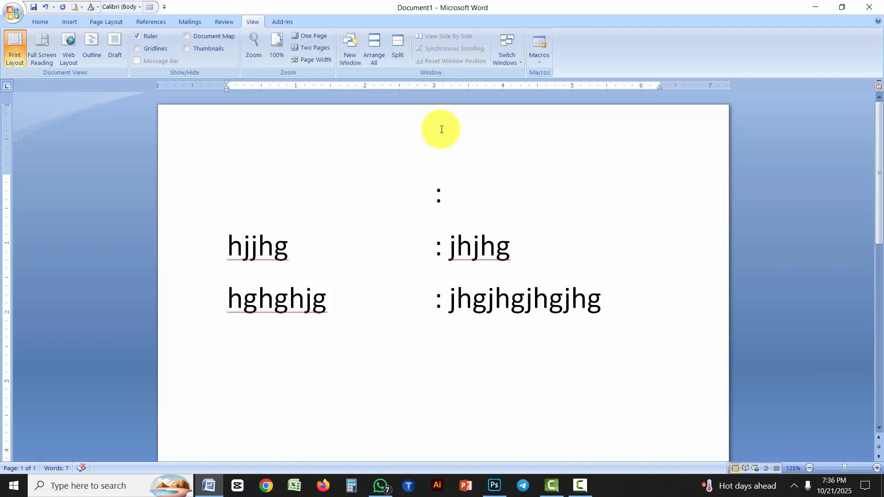
key("Return")
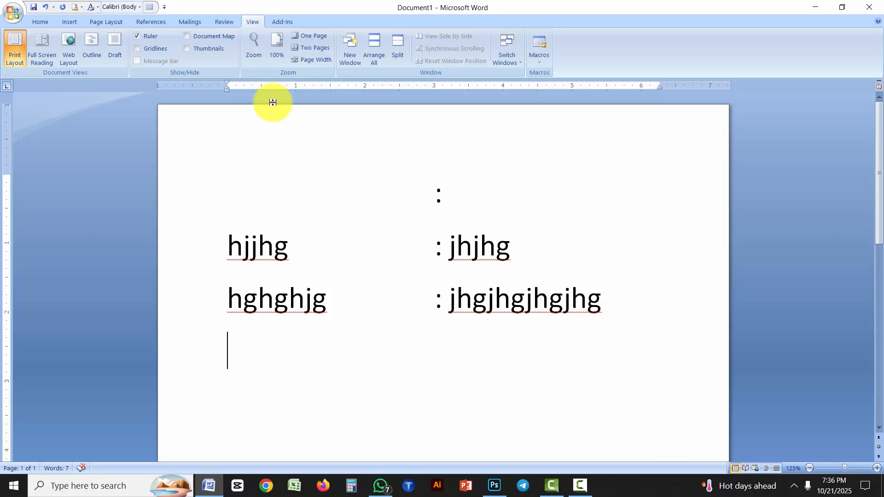
Step: Set a tab stop at 3 inches for the new empty paragraph, with left alignment and no leader
left_click(40, 23)
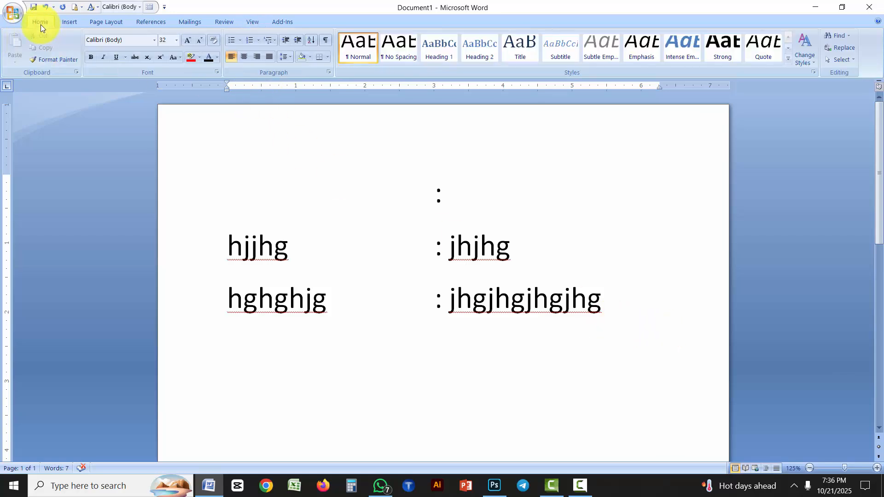
left_click(328, 71)
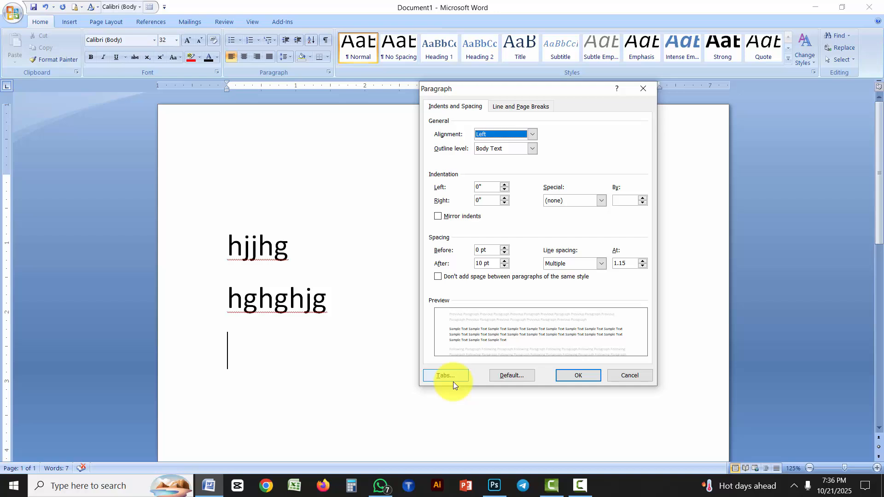
left_click(453, 377)
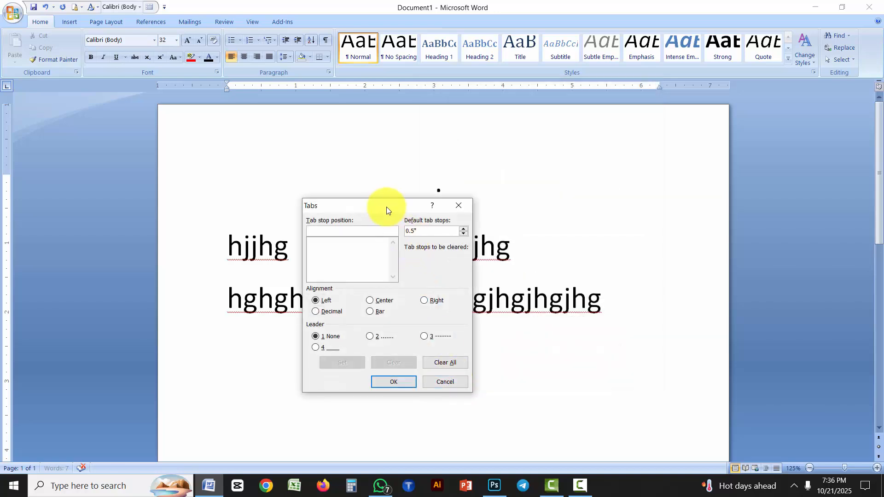
left_click_drag(387, 211, 688, 161)
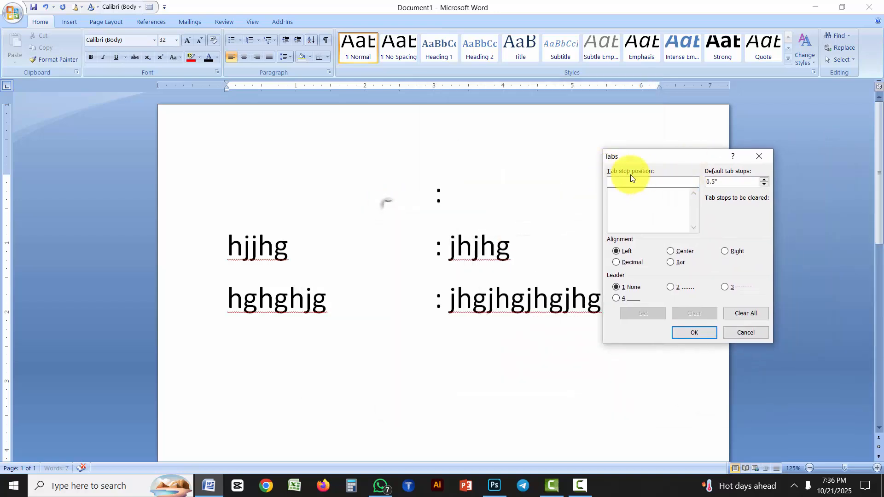
left_click_drag(657, 156, 751, 196)
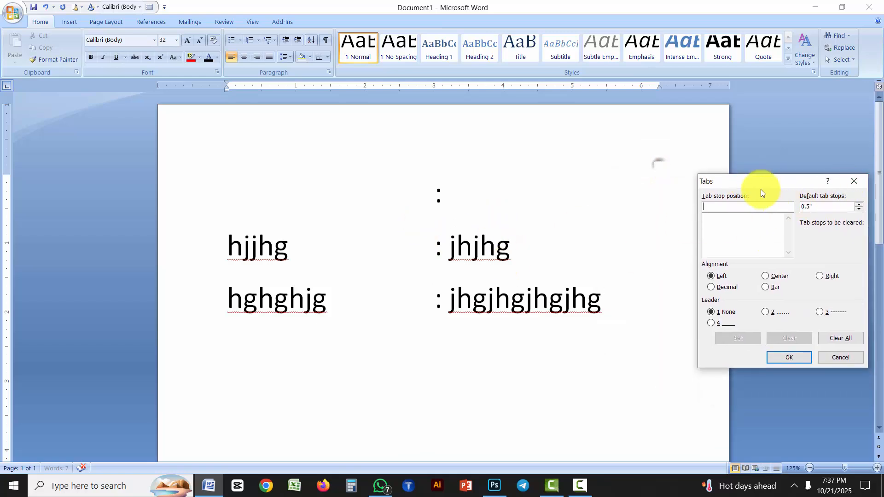
type("3")
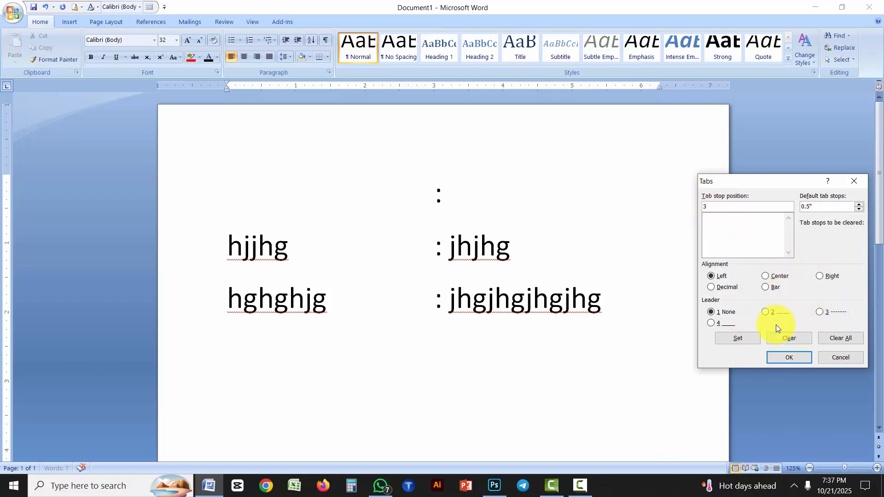
double_click(816, 206)
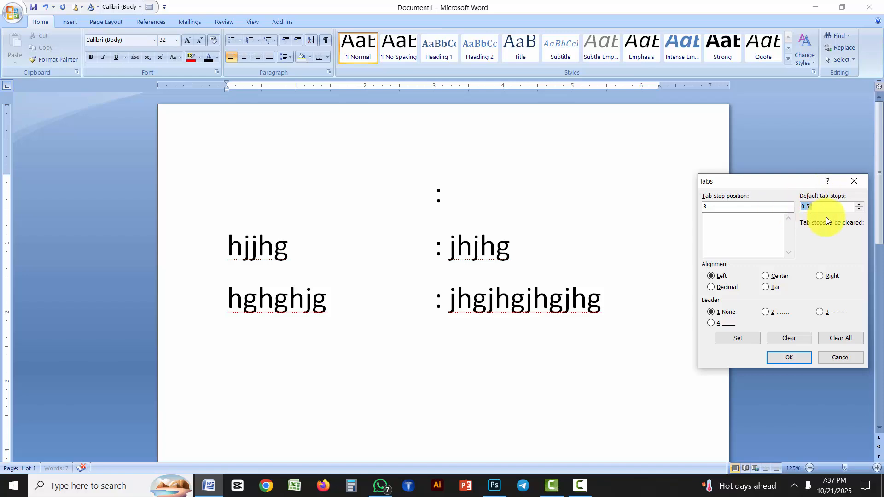
left_click(819, 206)
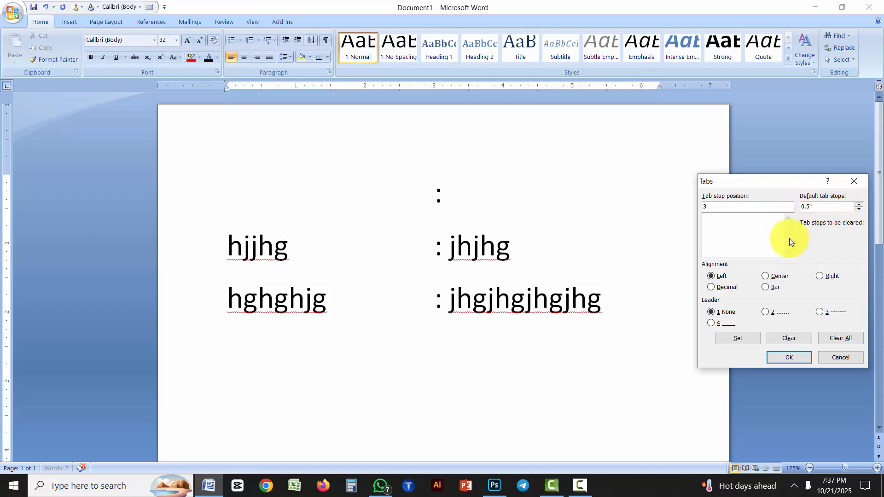
left_click(788, 359)
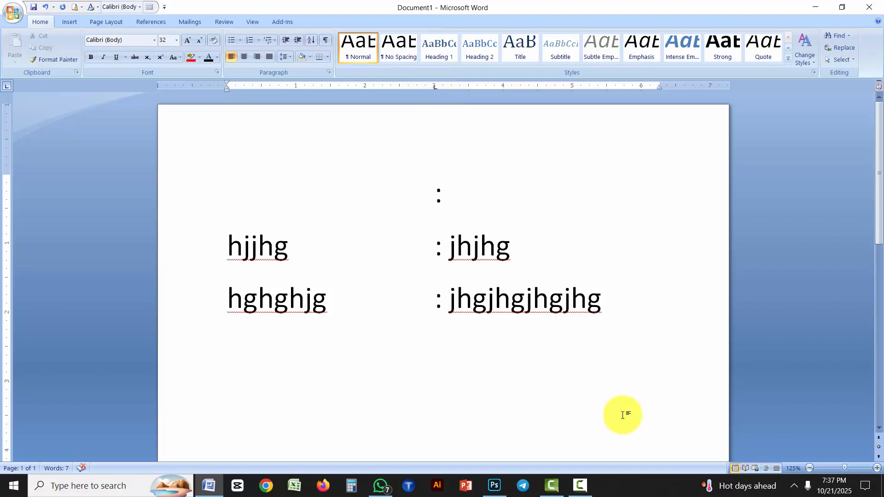
Step: Add the lines "a" with ": jhkjh" and "n" with ": ghjhg", using a single tab before each colon
type("a")
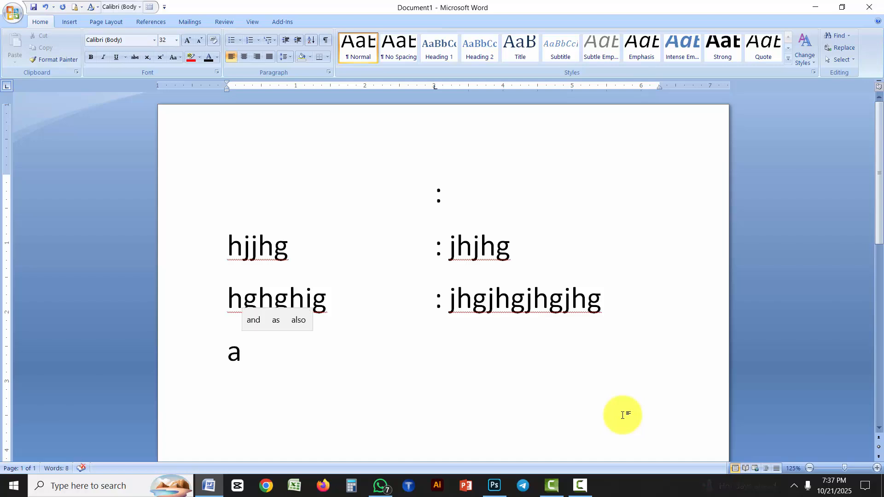
key("Tab")
type(": jhkjh")
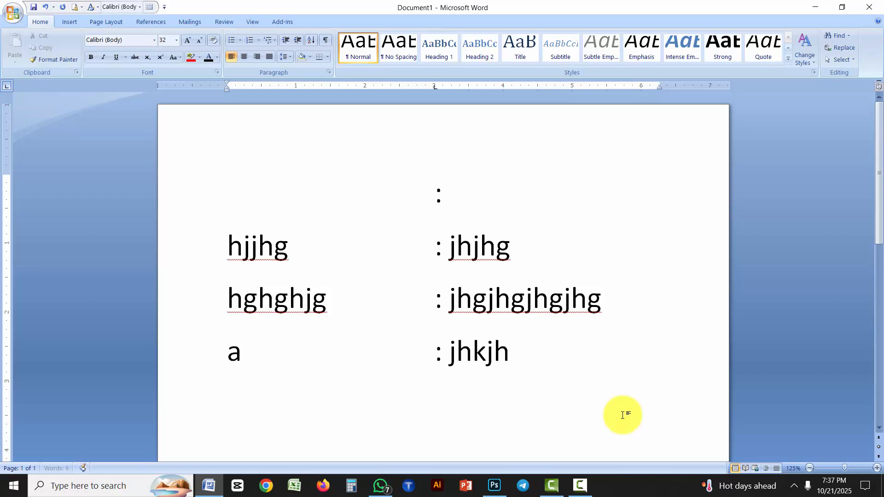
key("Return")
type("n")
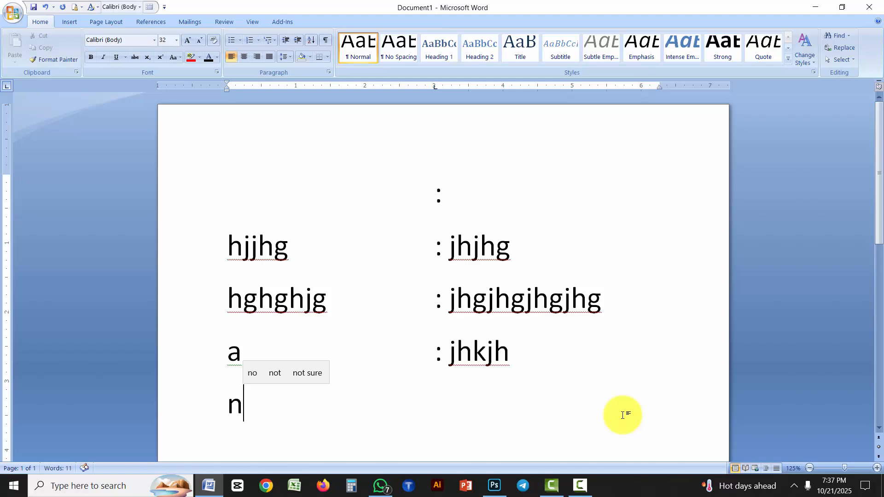
key("Tab")
type(": ghjhg")
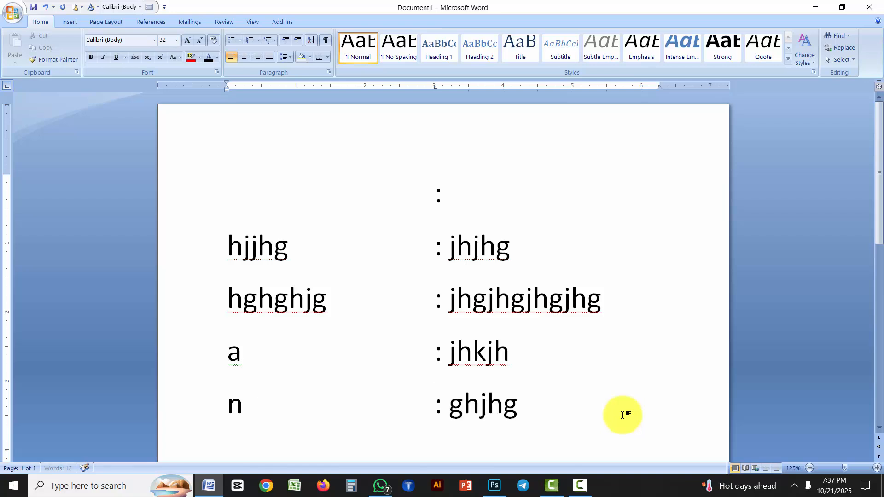
key("Return")
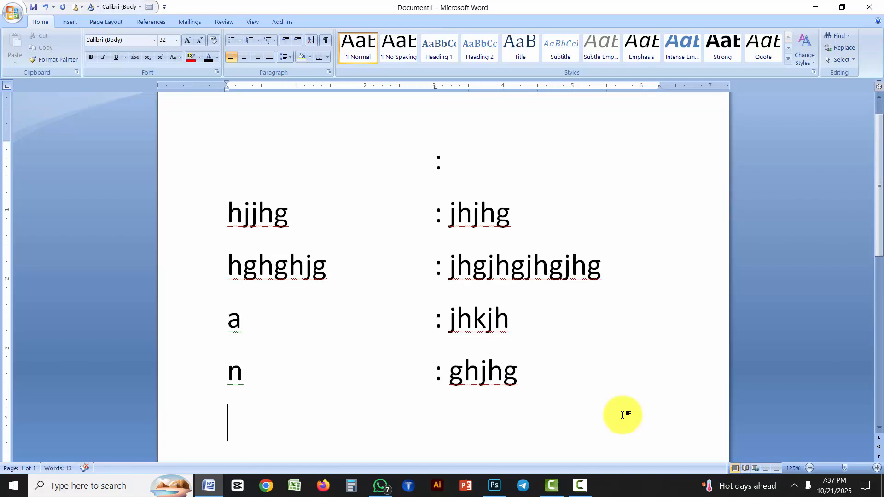
Step: Add the line "d" with ": 565465" after a single tab, and start a new line
type("d")
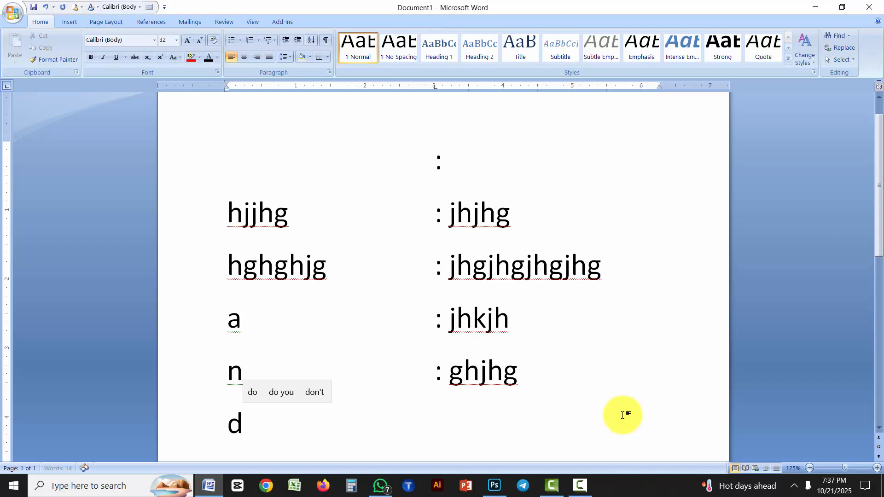
key("Tab")
type(": jhggj")
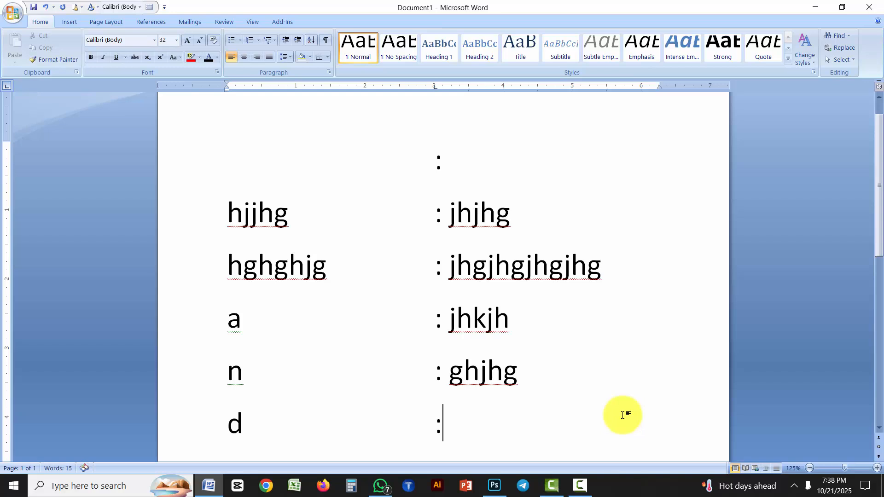
key("BackSpace")
key("BackSpace")
key("BackSpace")
key("BackSpace")
type("565465")
key("Return")
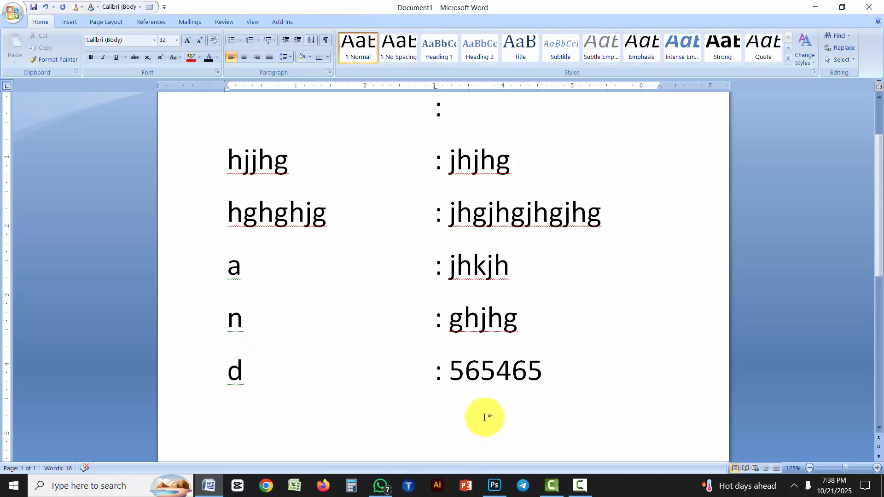
Step: Set a tab stop at 2.5 inches for all text in the document, with left alignment and no leader
scroll(449, 328, "down", 1)
scroll(451, 325, "down", 1)
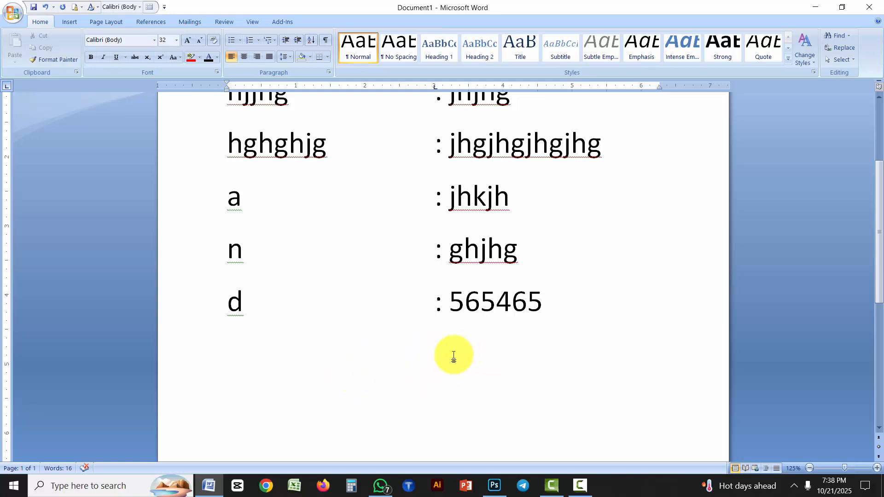
scroll(424, 282, "up", 1)
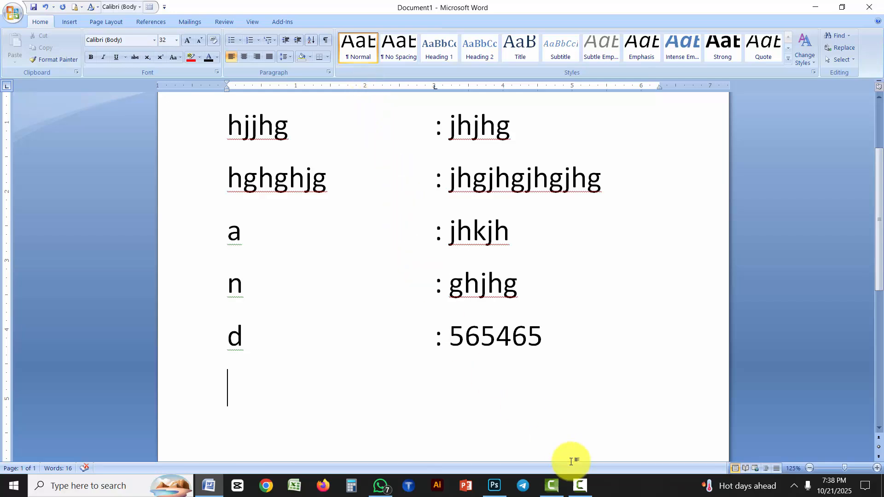
scroll(524, 374, "up", 3)
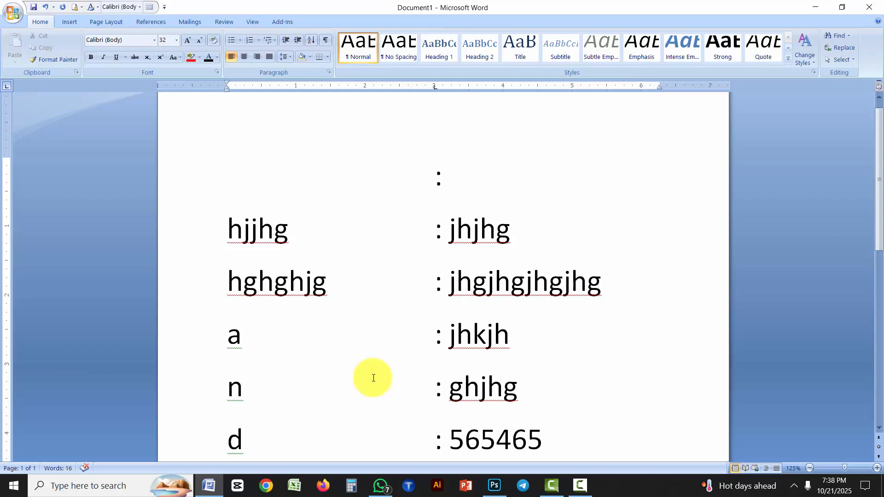
key("ctrl+a")
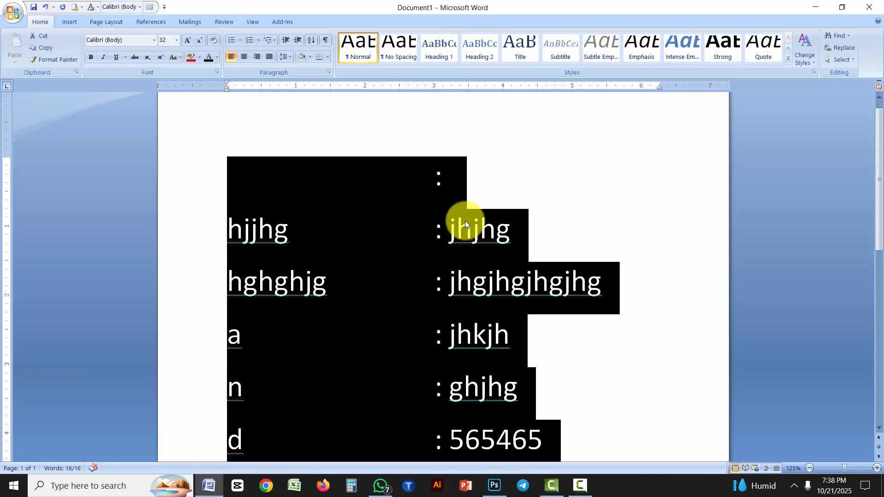
left_click(330, 71)
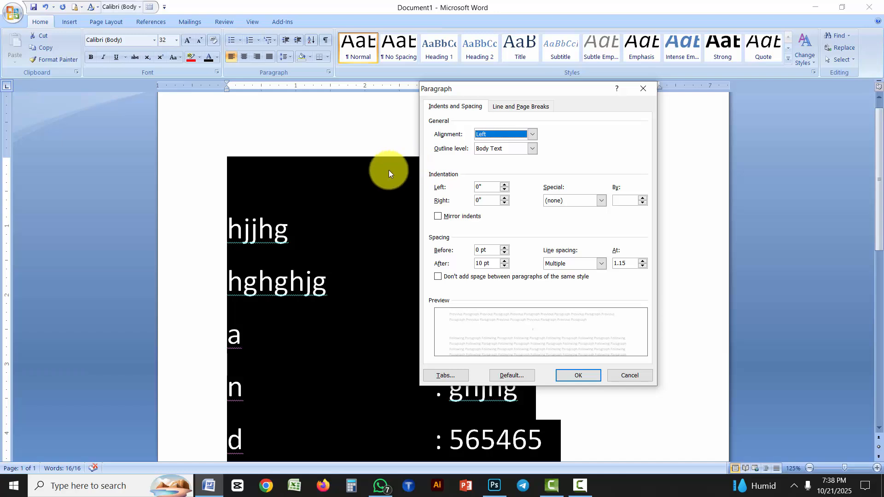
left_click(448, 375)
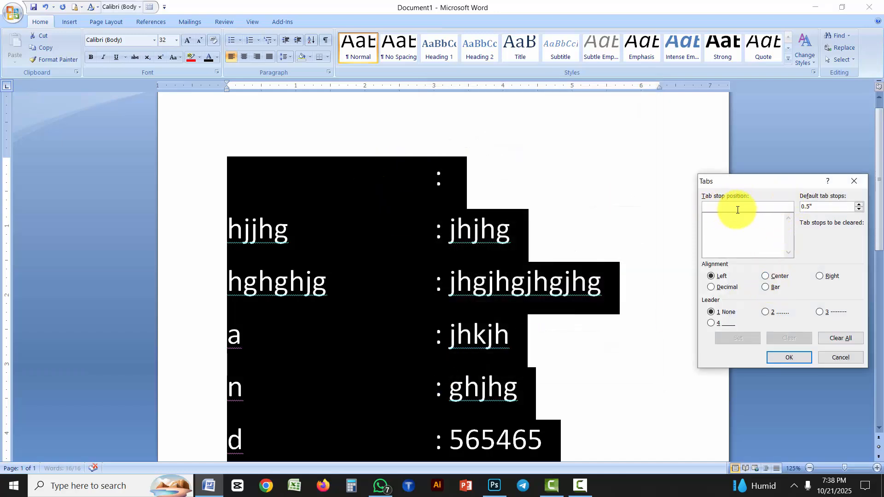
type("2.5")
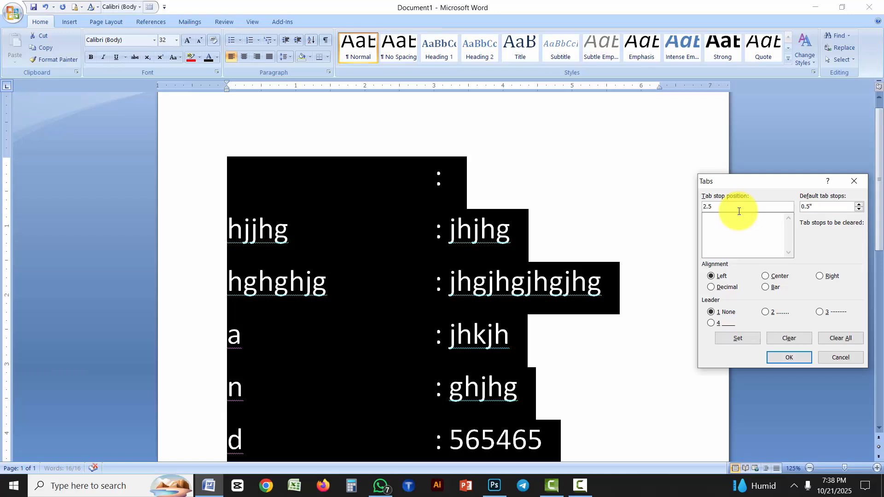
left_click(800, 358)
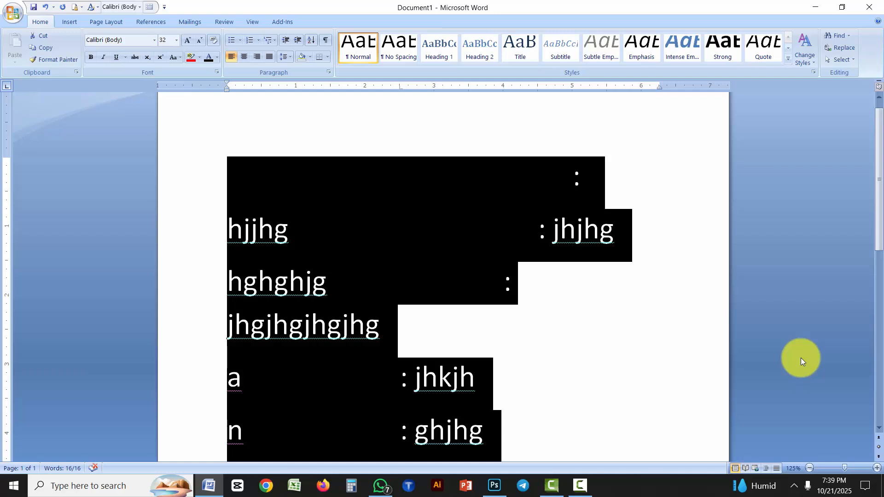
Step: Delete the extra tabs before the lone colon in the first line so it sits at the 2.5-inch tab stop
left_click(612, 309)
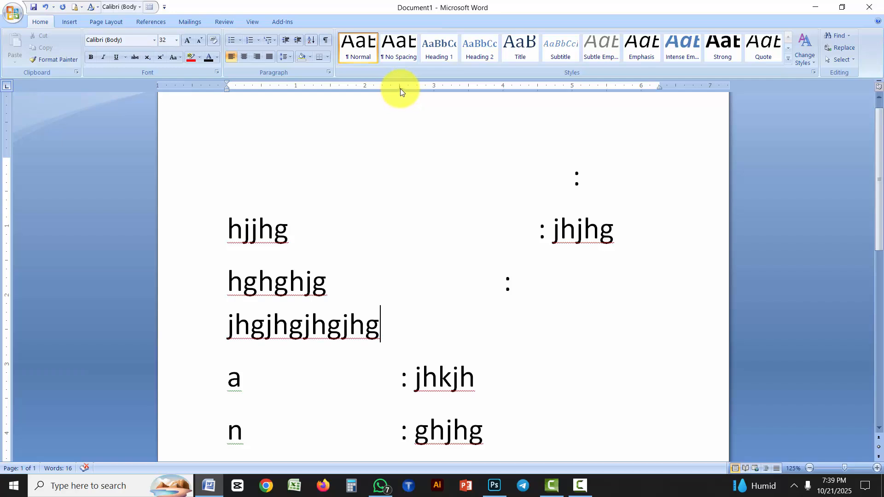
left_click(569, 181)
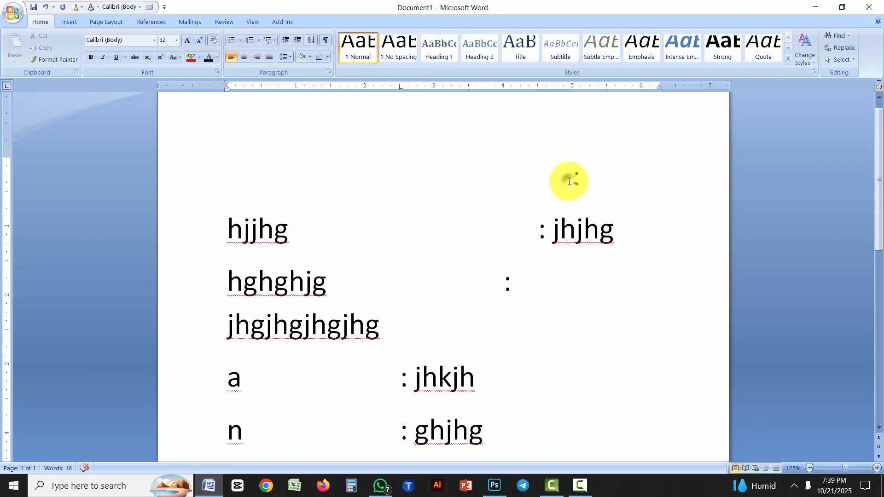
key("BackSpace")
key("BackSpace")
key("BackSpace")
key("BackSpace")
Step: Delete the surplus tabs before the colons in the "hjjhg" and "hghghjg" lines to align them at 2.5 inches
double_click(522, 225)
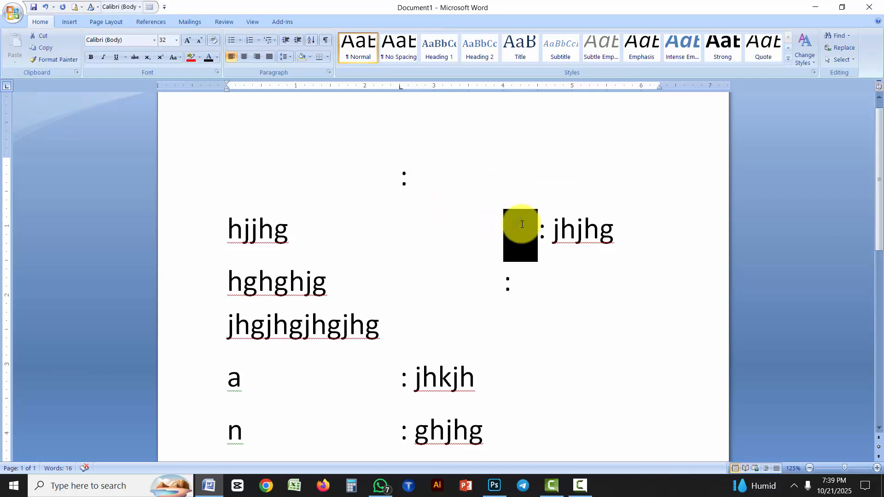
key("BackSpace")
key("BackSpace")
key("BackSpace")
key("BackSpace")
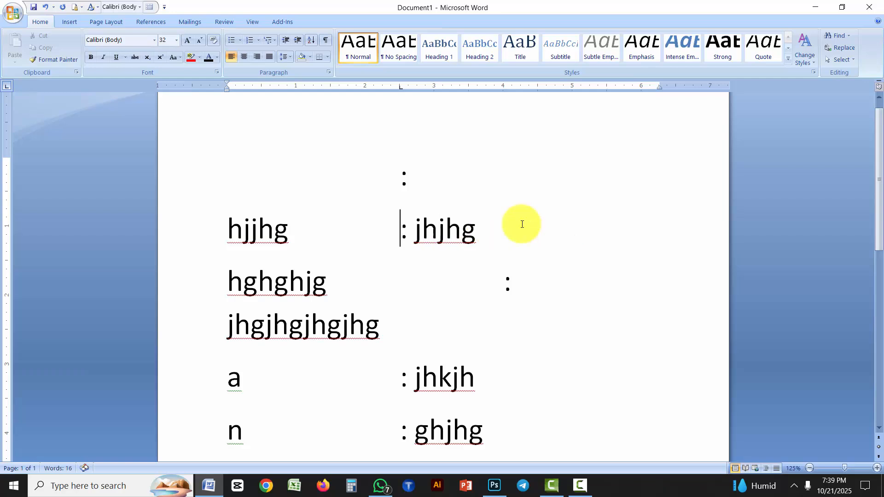
left_click(503, 280)
key("BackSpace")
key("BackSpace")
key("BackSpace")
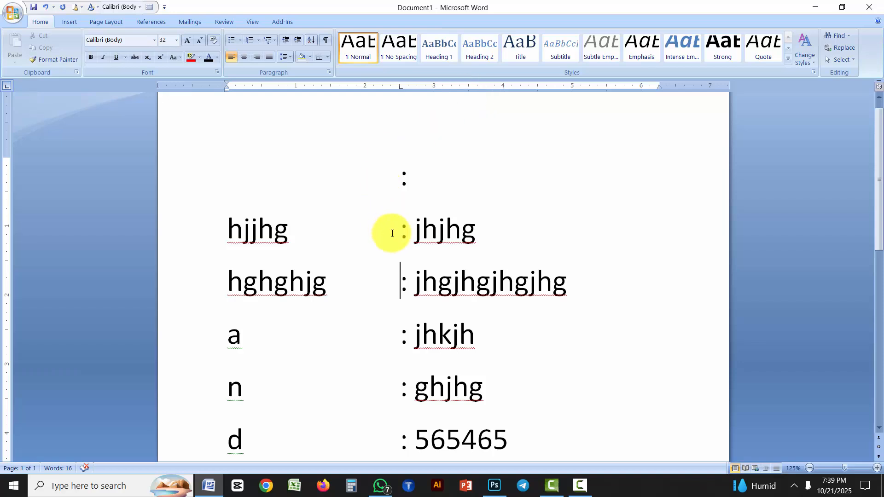
Step: Add the line "hgjh" with ": hgjhg" below the "d" line, using a single tab before the colon
scroll(418, 317, "down", 2)
scroll(419, 175, "up", 1)
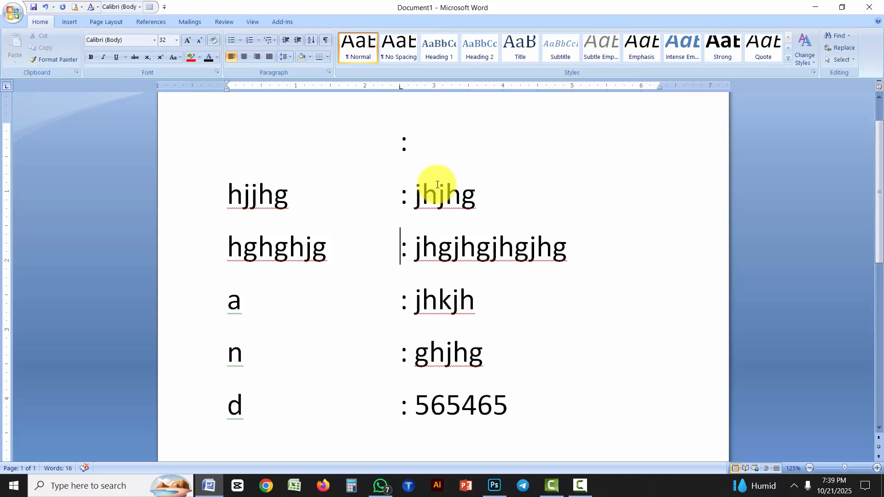
scroll(451, 216, "down", 1)
left_click(547, 377)
key("Return")
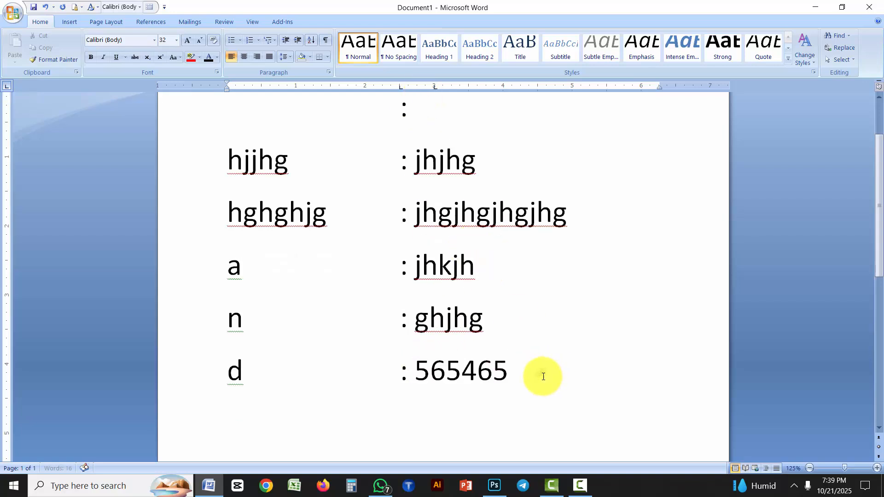
type("hgjh")
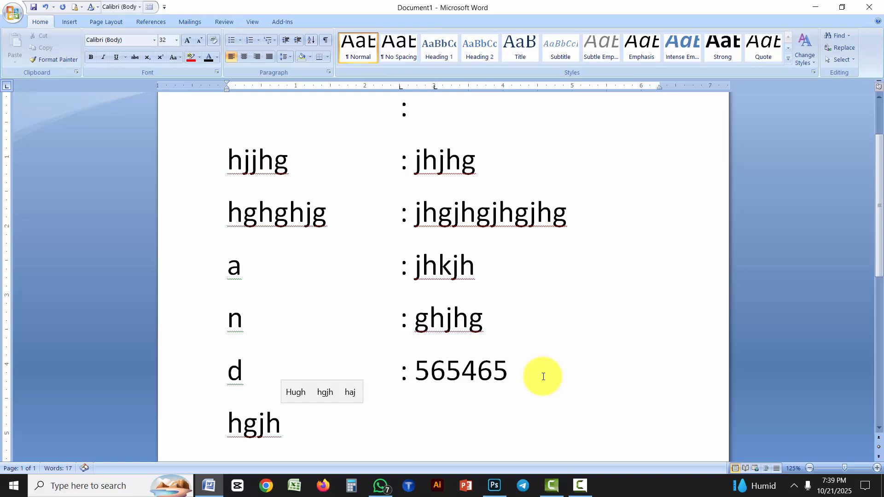
key("Tab")
type(": hgjhg")
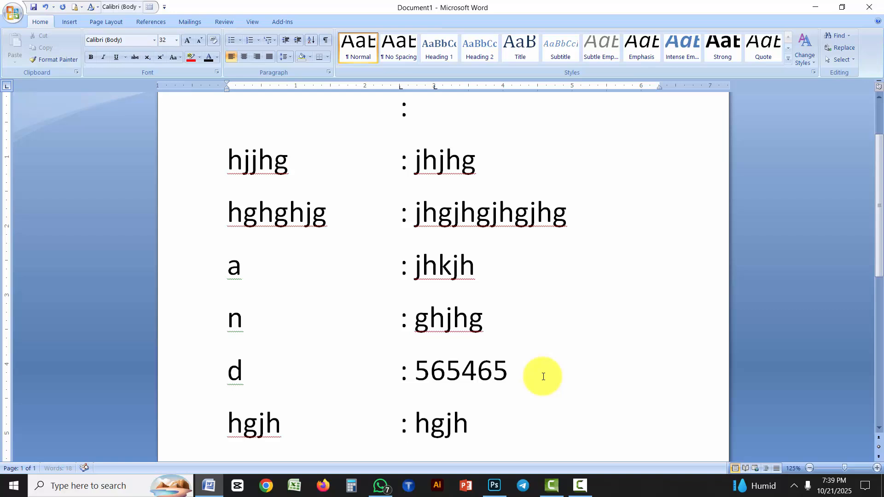
Step: Add the line "gjhg" with ": hgjhg" below it, using a single tab before the colon
key("Return")
type("gjhg")
key("Tab")
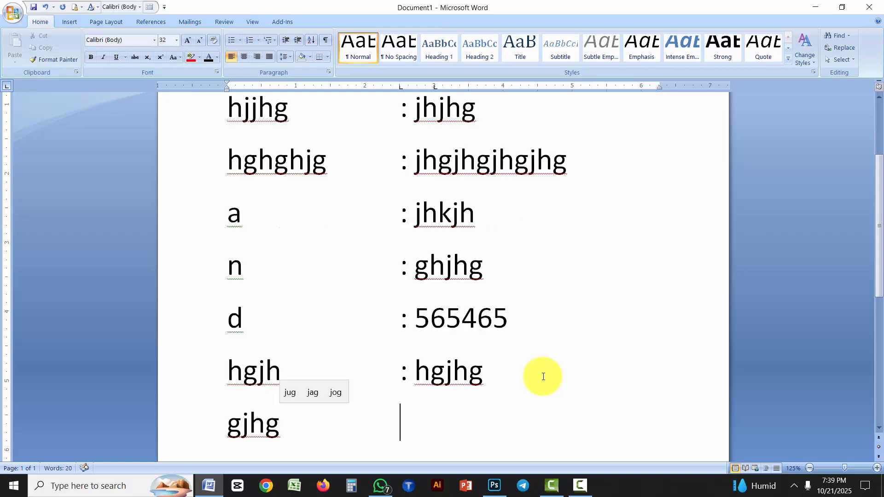
type(": hgjhgj")
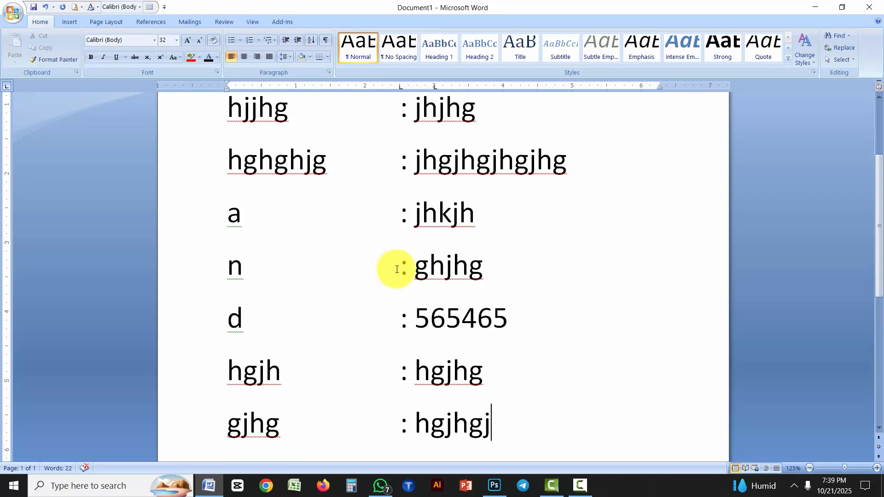
key("BackSpace")
key("BackSpace")
key("BackSpace")
key("BackSpace")
key("BackSpace")
key("BackSpace")
type("hgjhg")
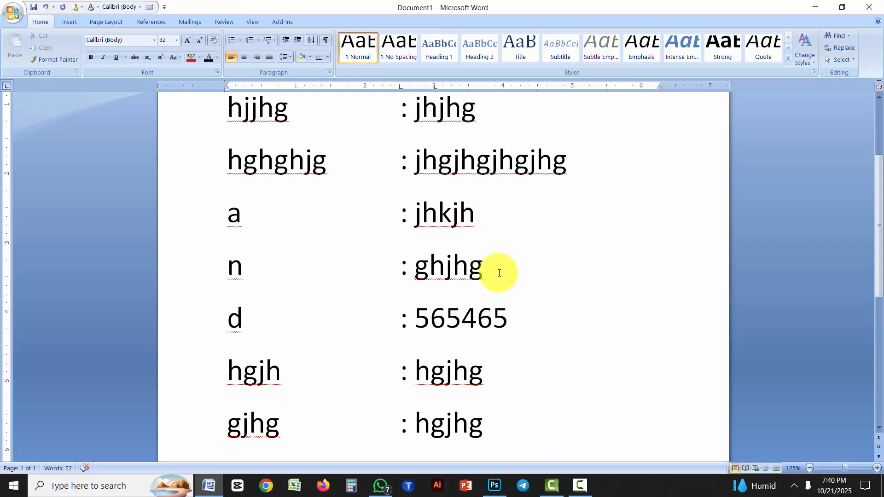
Step: Insert a page break after the last line and enter 5000 at the start of the new page
scroll(495, 275, "down", 3)
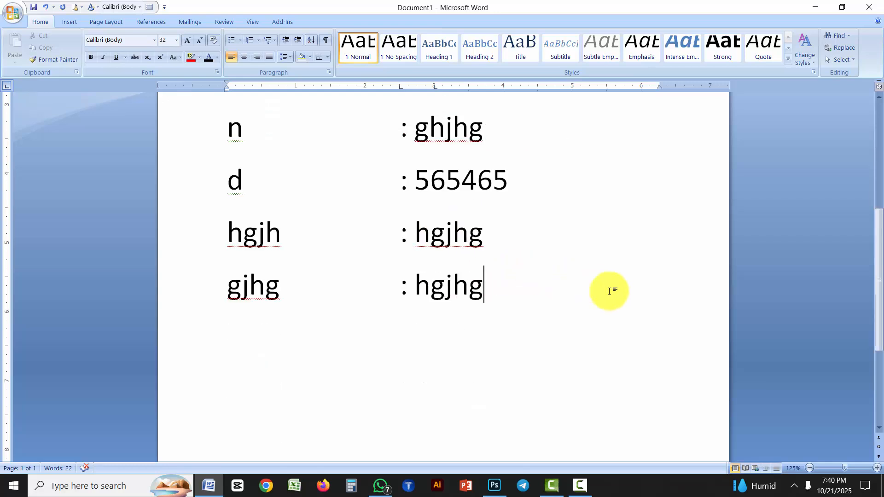
key("ctrl+Return")
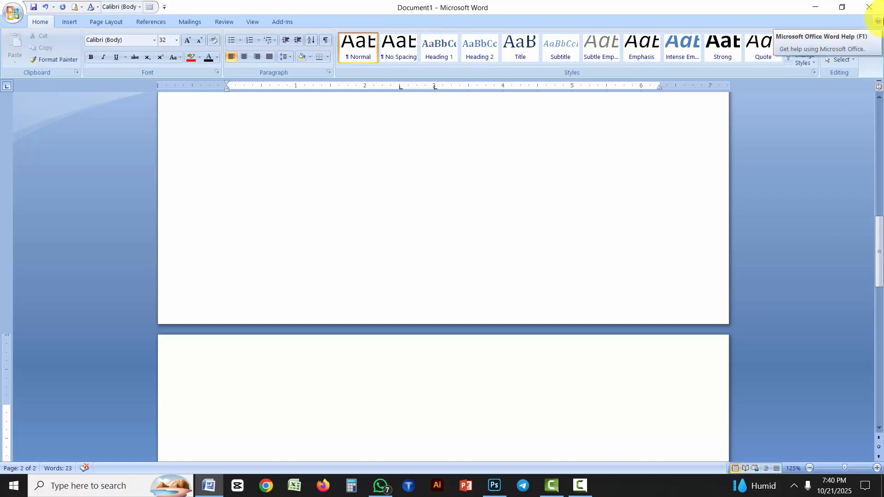
scroll(880, 41, "down", 3)
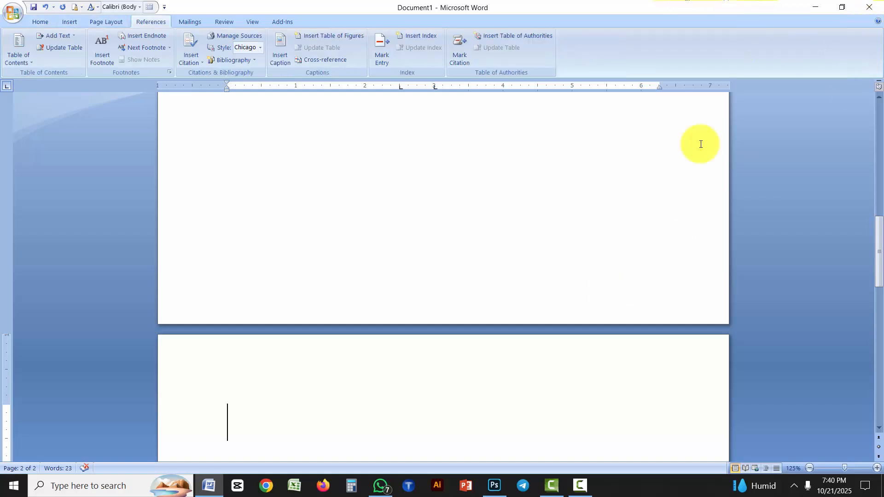
scroll(361, 316, "down", 5)
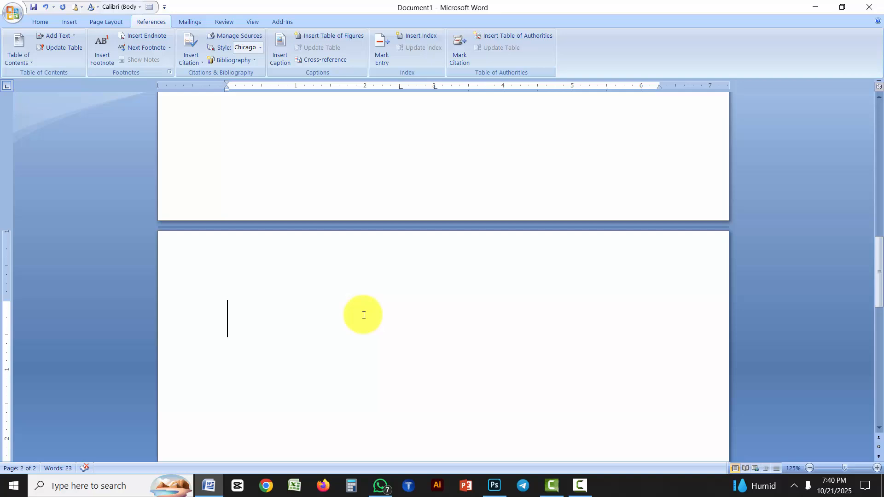
left_click(47, 21)
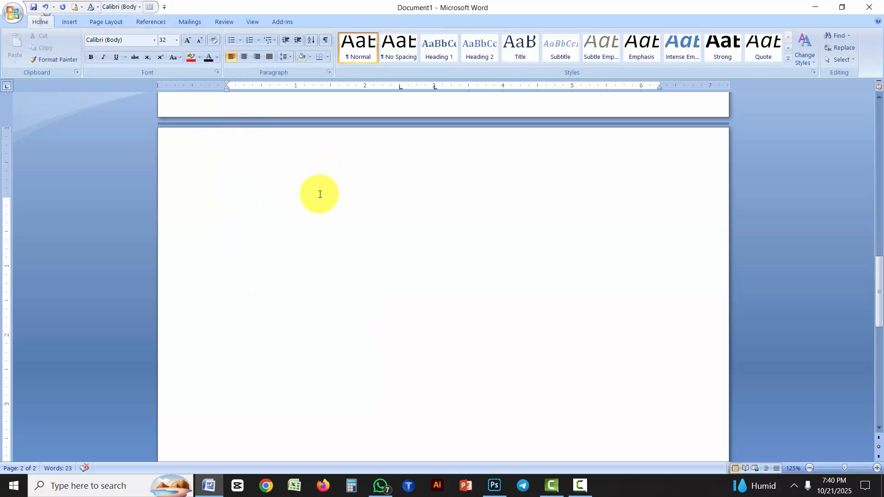
type("5000")
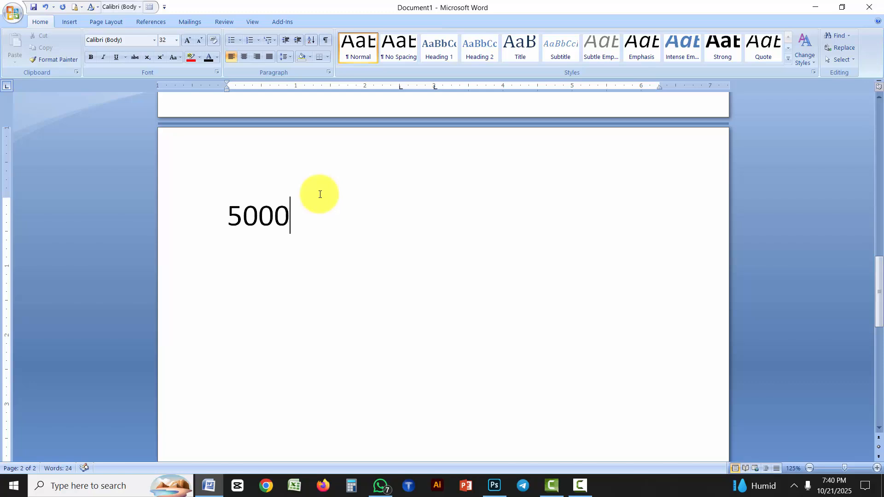
Step: Leave a blank line below 5000 and add "p" with the amount 20.00 tabbed to the 3.5-inch mark
key("Return")
key("Return")
key("Return")
type("p")
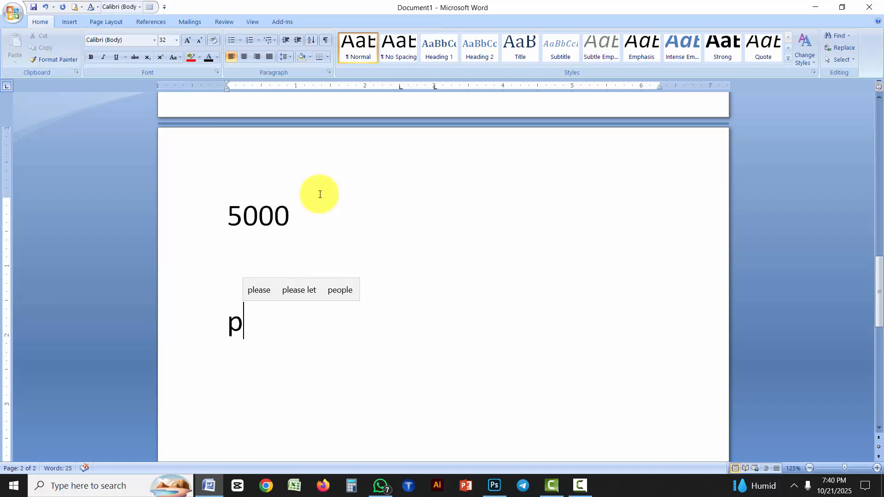
key("Tab")
key("Tab")
key("Tab")
key("Tab")
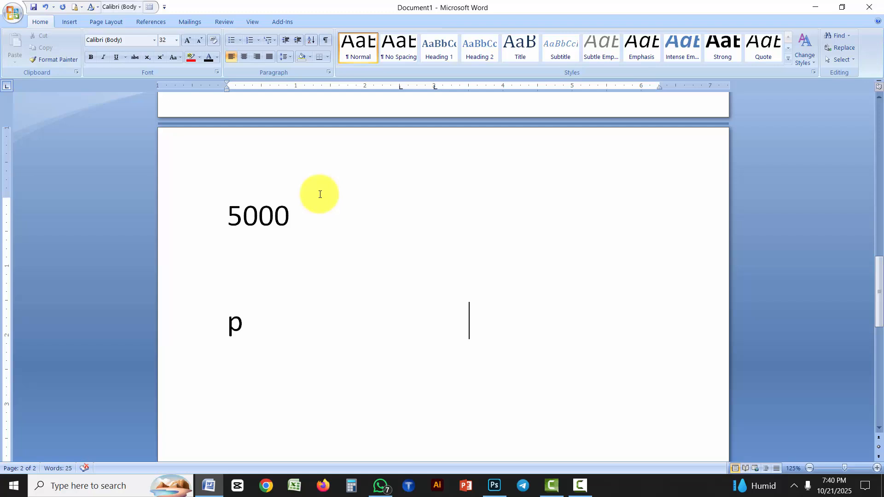
type("2")
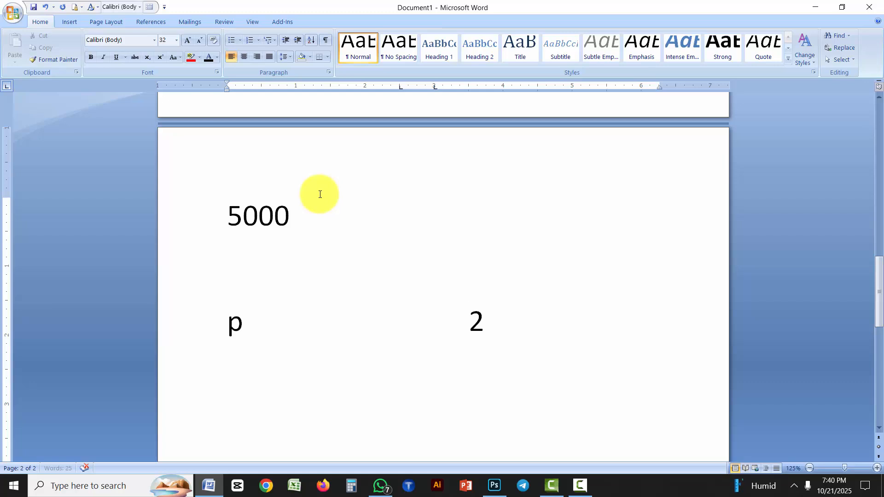
type("0.00")
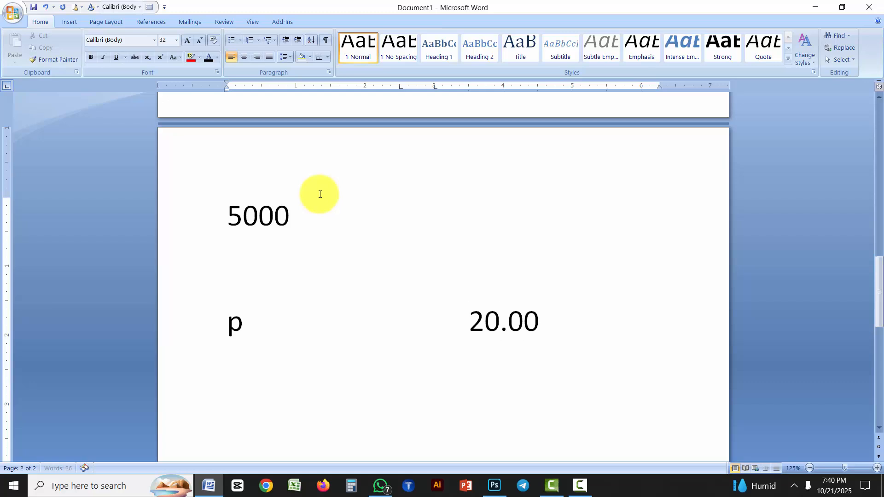
Step: Add the line "b" with the amount 100.00, adjusting the spacing before it until its decimal point lines up with that of 20.00
key("Return")
type("b")
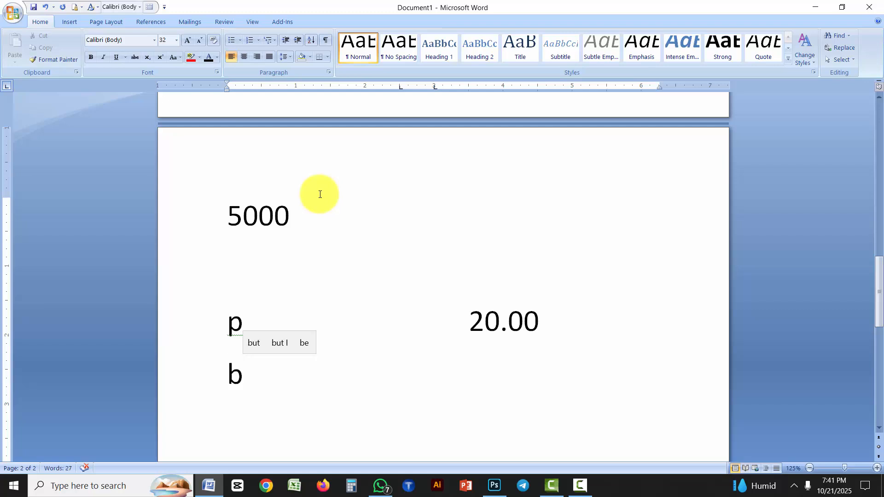
key("Tab")
type("100.00")
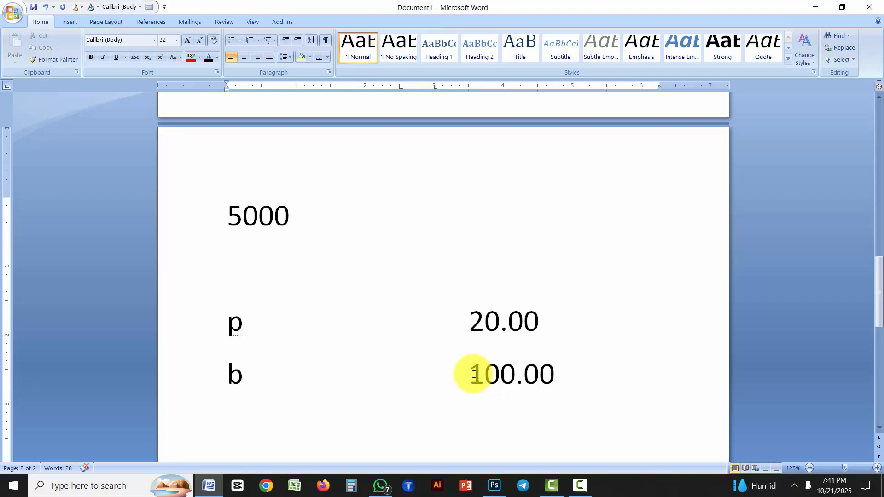
key("BackSpace")
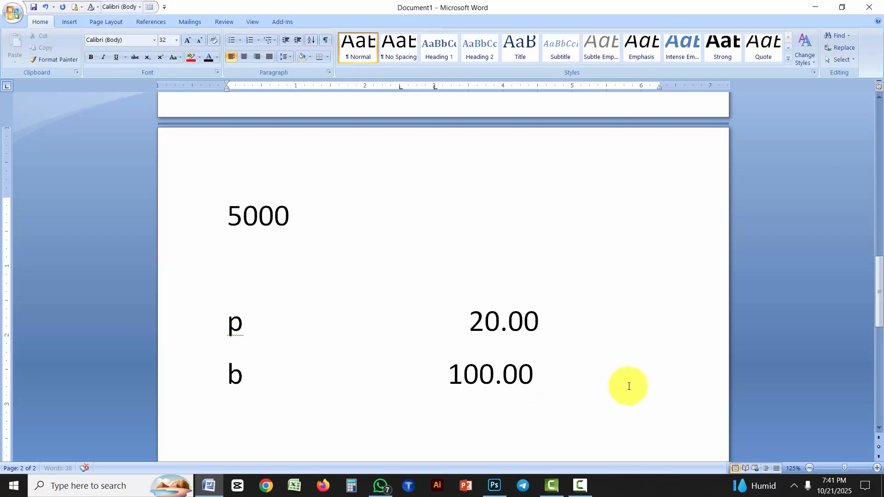
key("BackSpace")
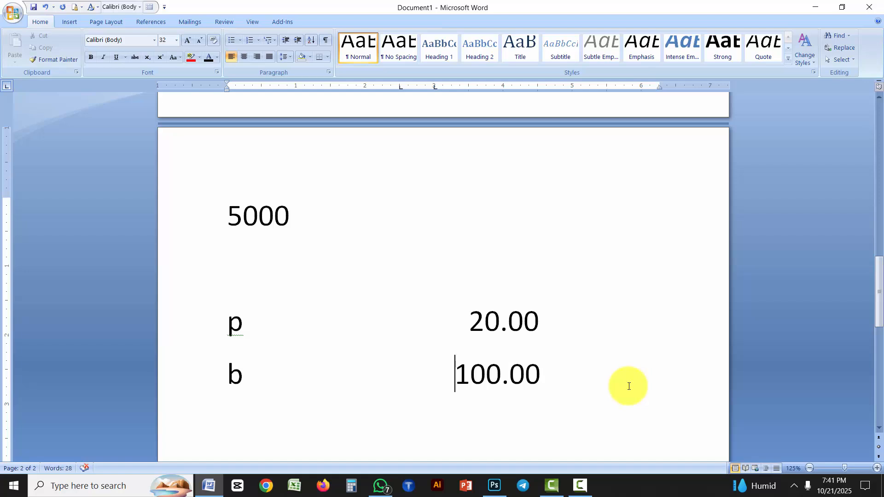
scroll(543, 350, "down", 2)
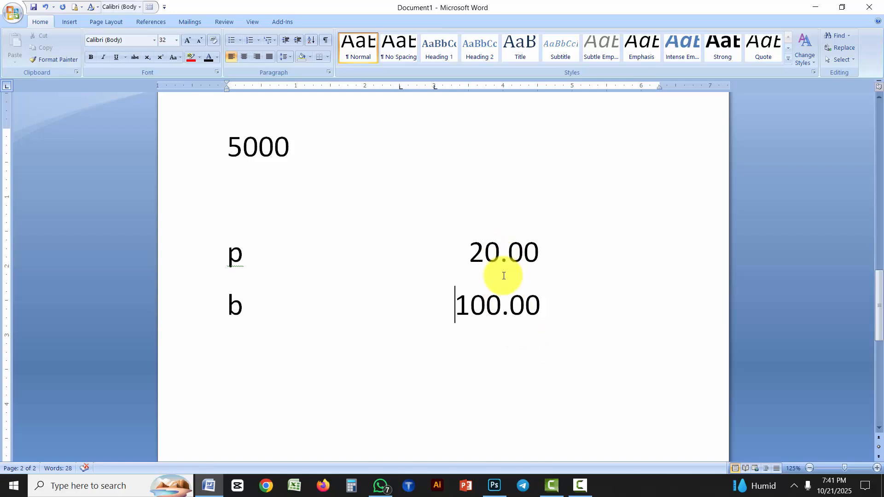
Step: Delete the "b" and "p" amount lines and clear all remaining text from the document
left_click(507, 306)
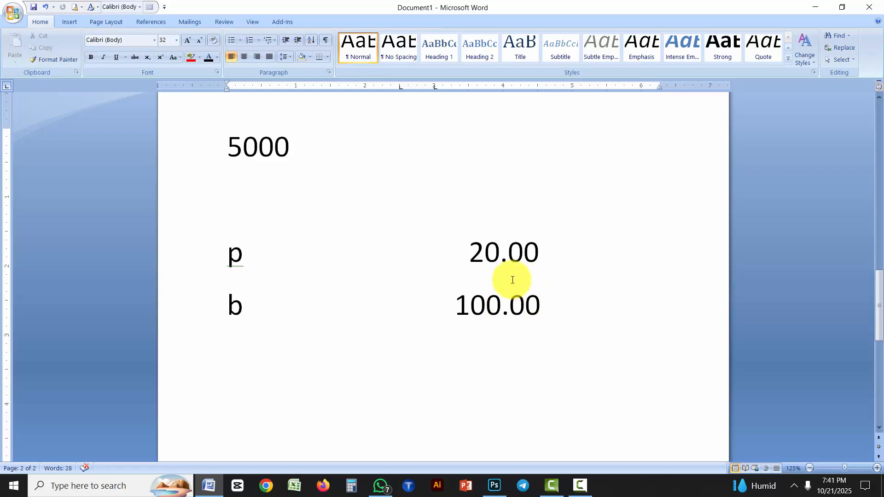
left_click_drag(554, 308, 165, 327)
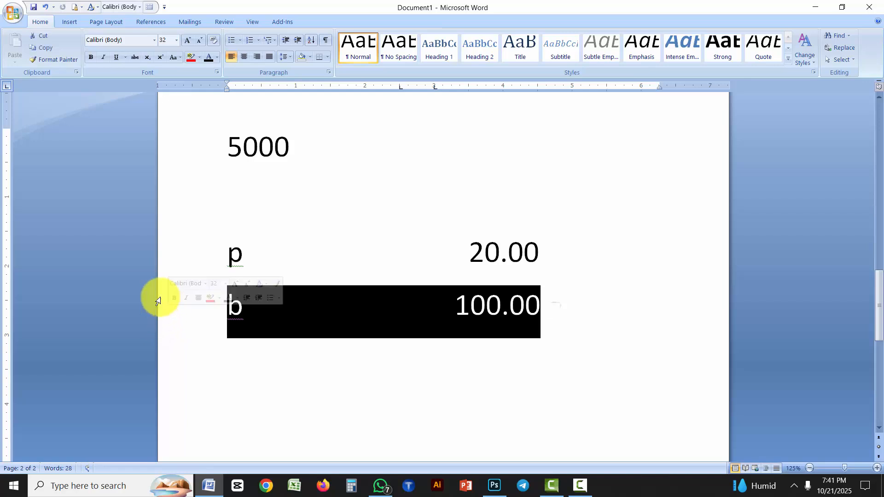
key("BackSpace")
key("BackSpace")
key("BackSpace")
key("BackSpace")
key("BackSpace")
key("BackSpace")
key("BackSpace")
key("BackSpace")
key("BackSpace")
key("BackSpace")
key("BackSpace")
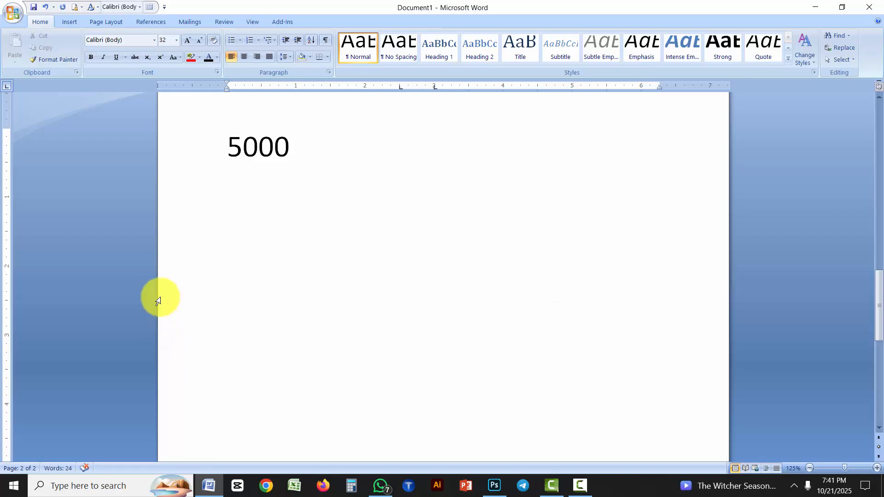
key("ctrl+a")
key("BackSpace")
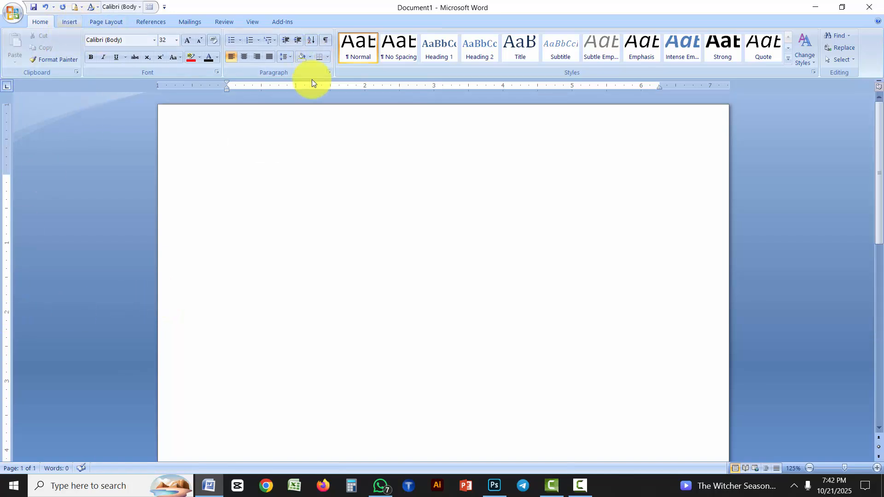
Step: Enter a new tab stop position of 6 inches in the paragraph's tab settings, with the dotted leader (option 2)
left_click(328, 73)
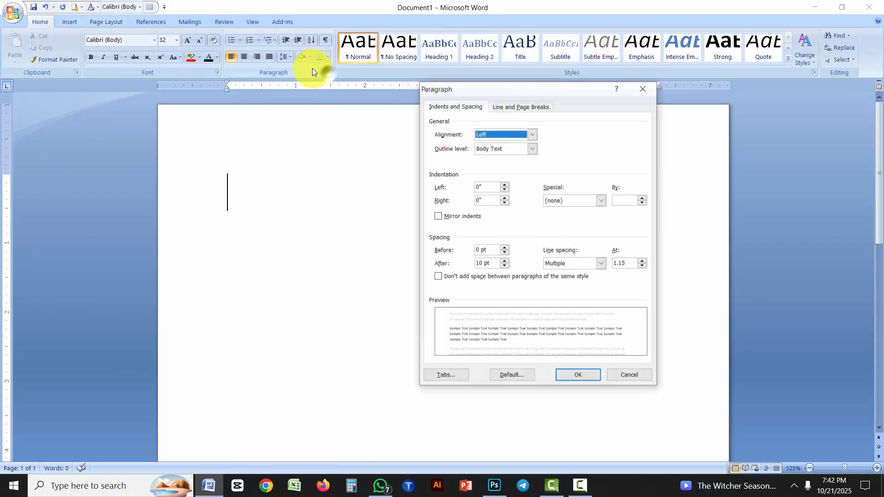
left_click(441, 374)
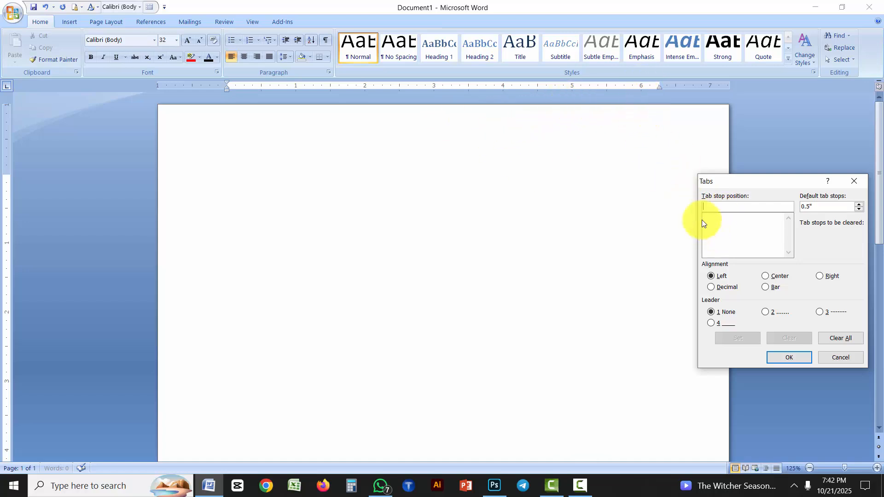
type("6")
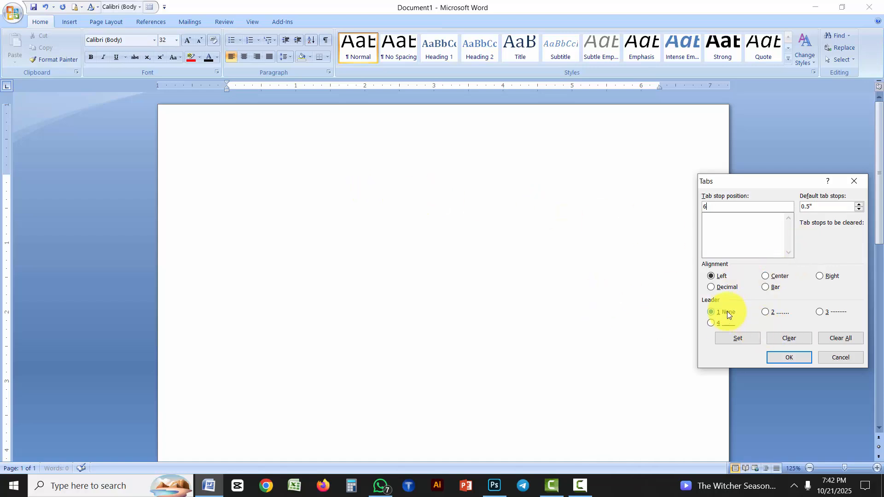
left_click(765, 312)
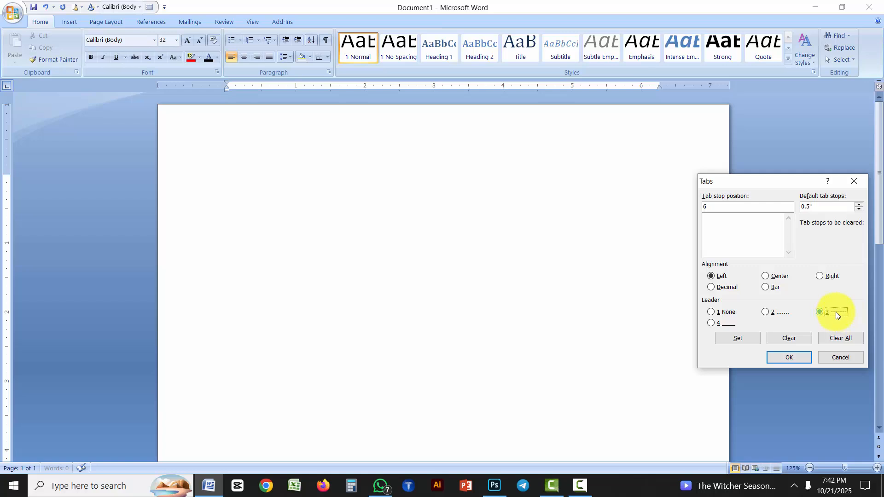
left_click(712, 323)
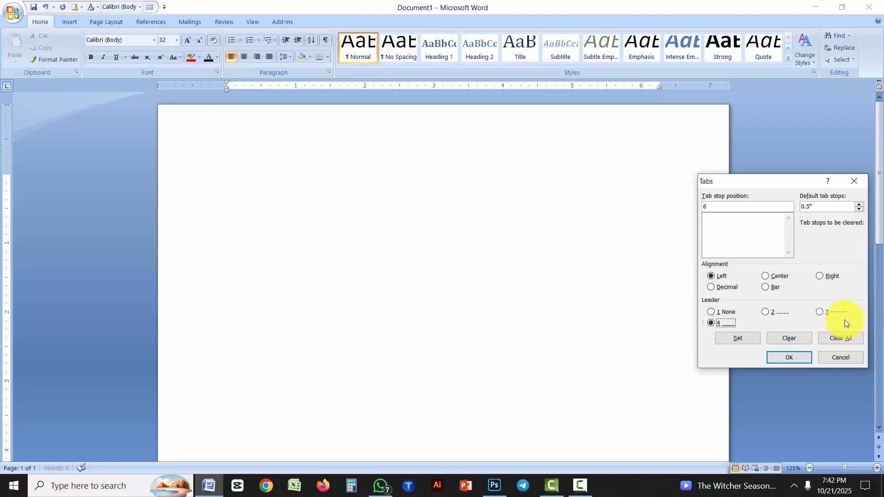
left_click(710, 313)
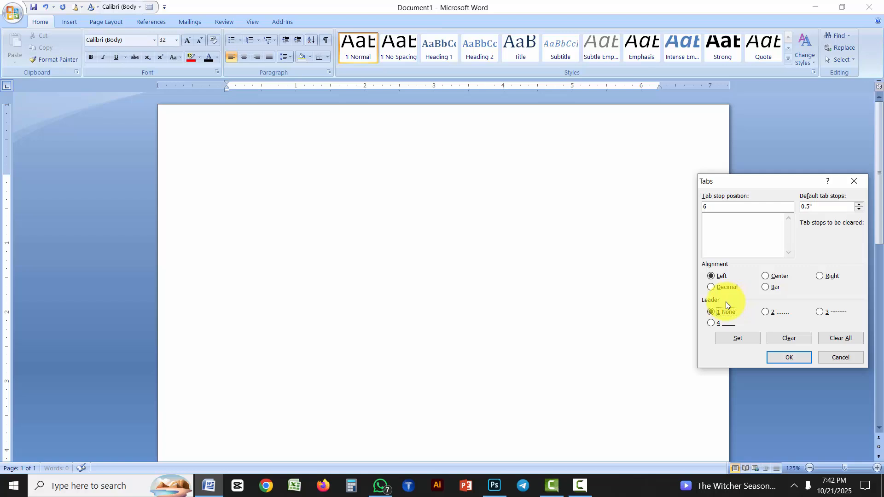
left_click(766, 314)
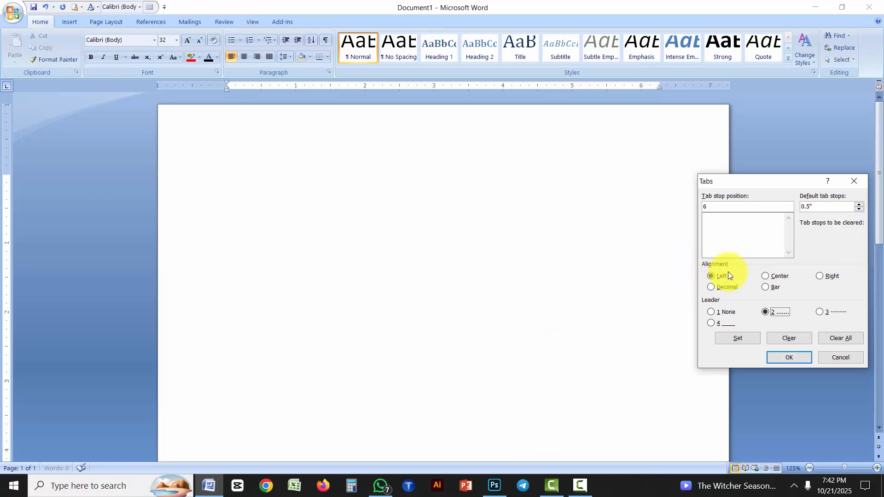
Step: Give the 6-inch tab stop Decimal alignment, set it and apply the tab settings
left_click(766, 276)
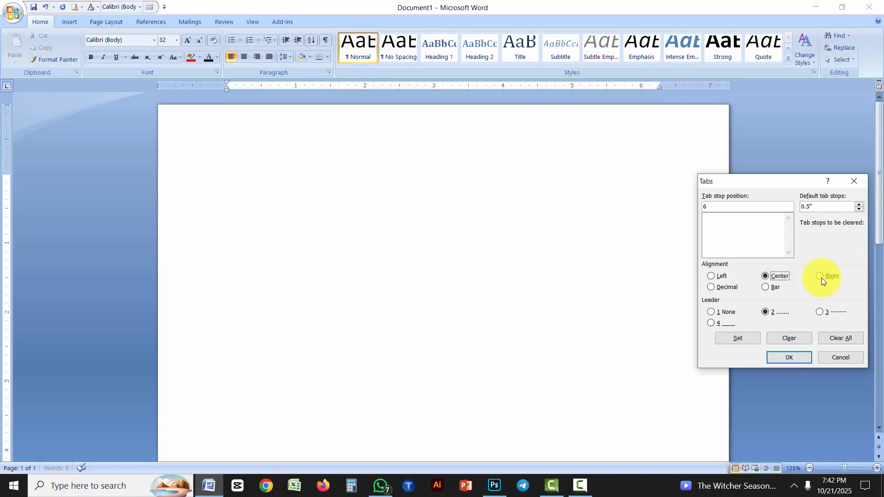
left_click(821, 277)
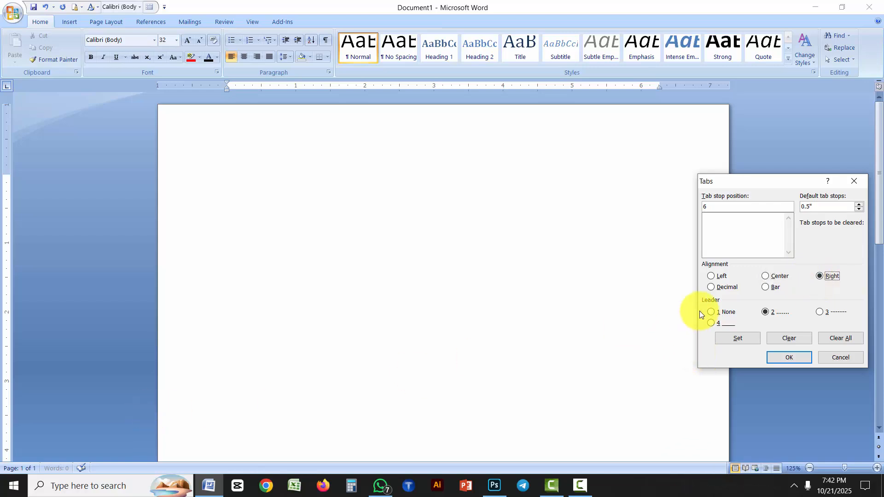
left_click(713, 288)
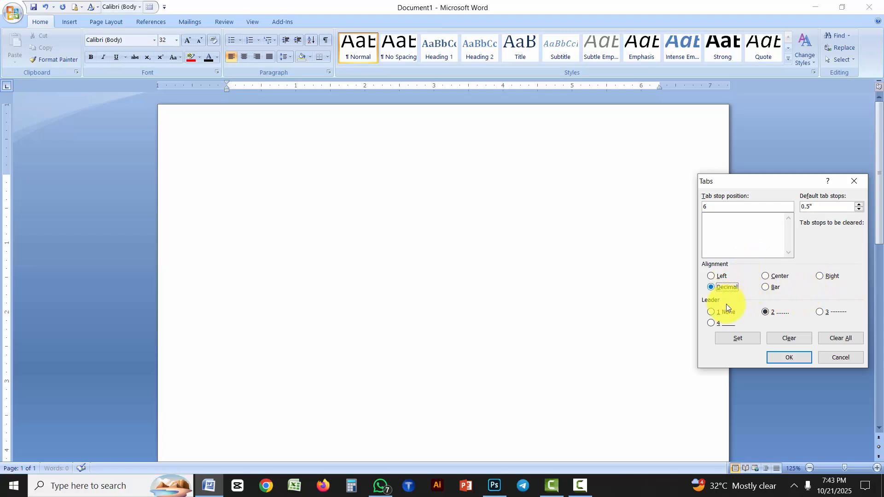
left_click(739, 340)
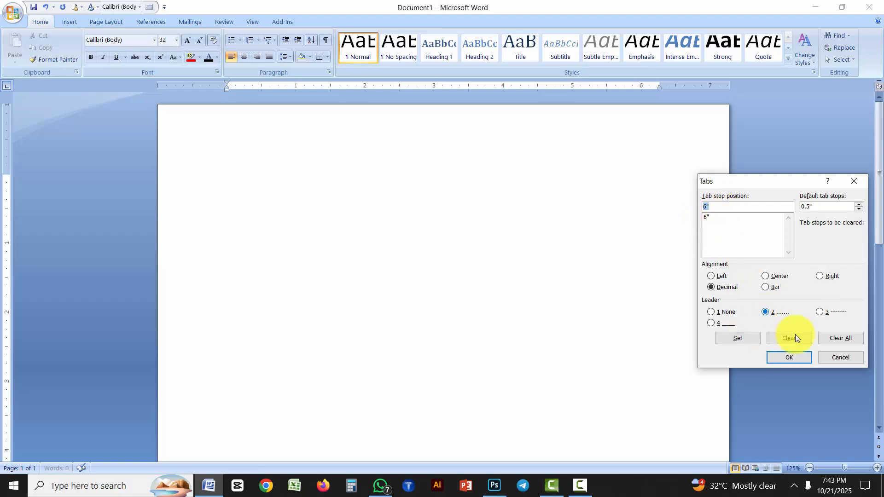
left_click(789, 359)
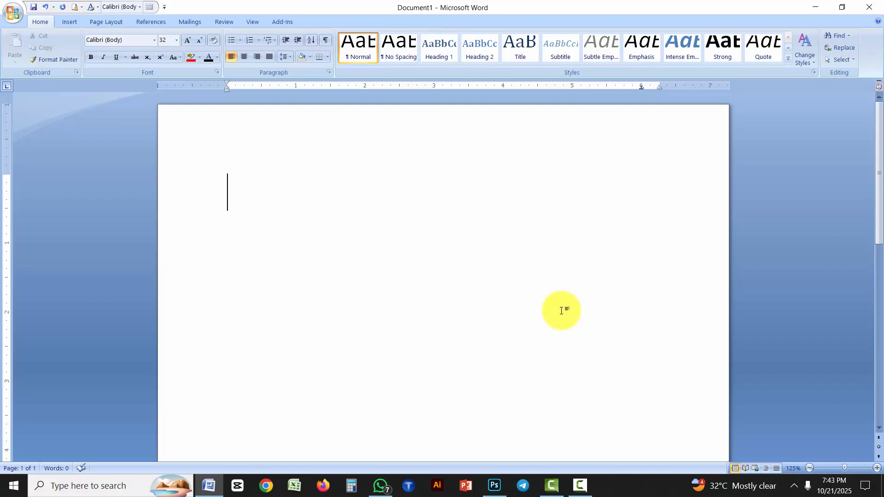
Step: Enter the line "c" with the amount 30000.00 tabbed to the dotted-leader decimal stop
type("C")
key("Tab")
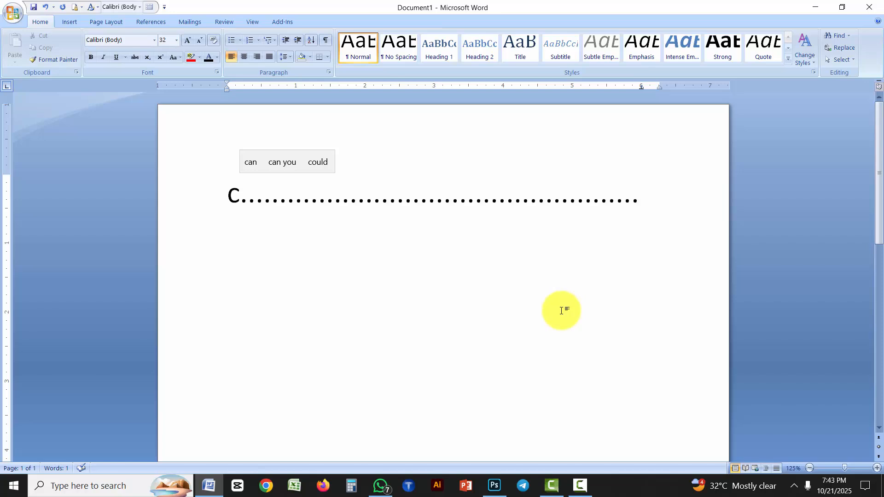
type("30000")
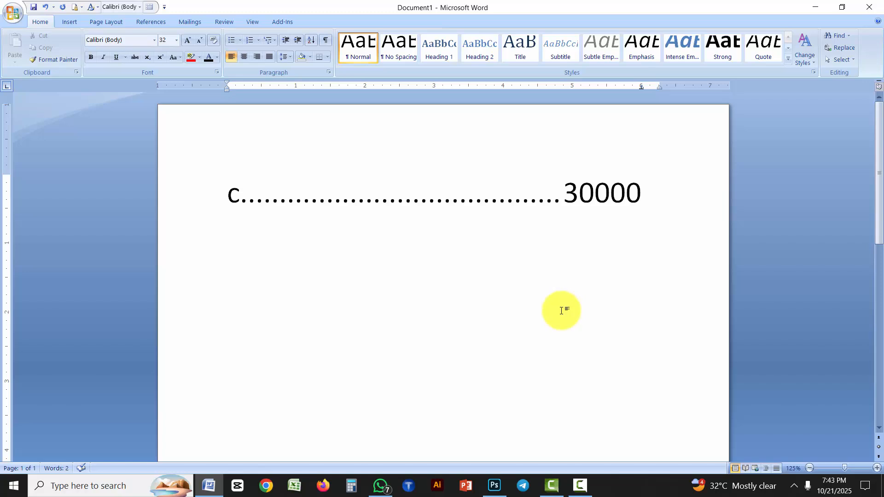
type(".00")
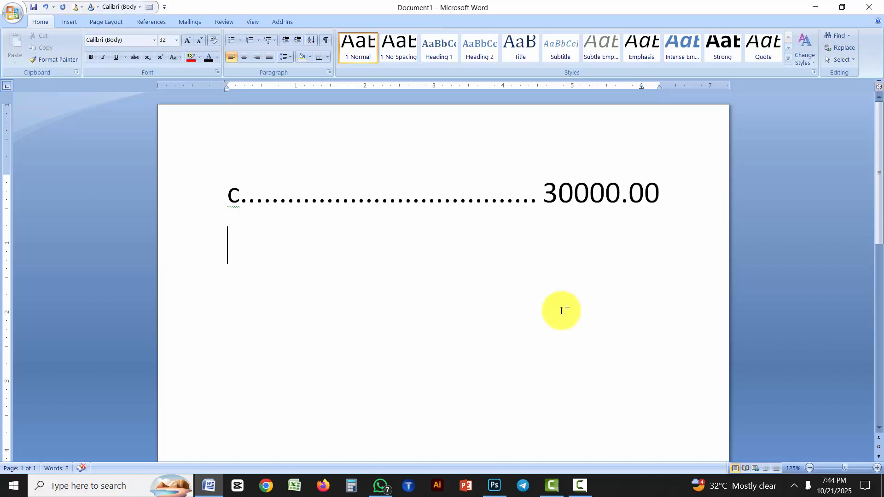
Step: Add the lines "k" with 500.00 and "m" with 300.00, each amount tabbed to the decimal stop
key("Return")
type("k \t")
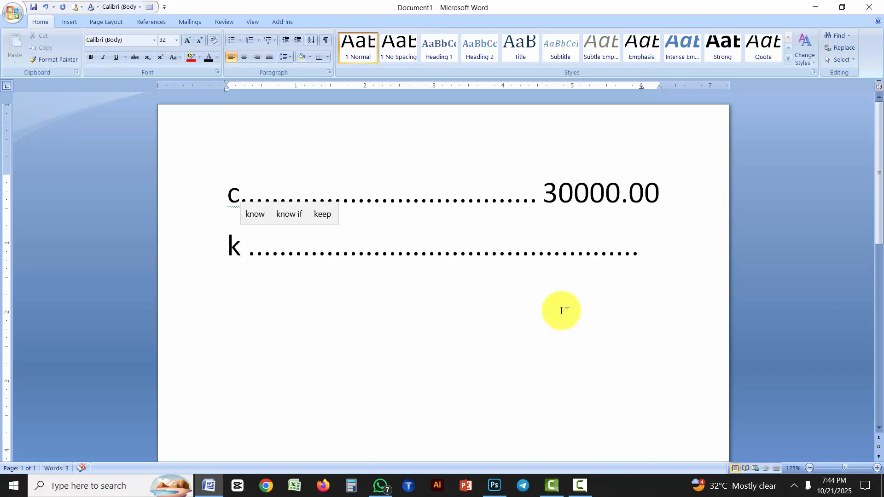
type("500.00")
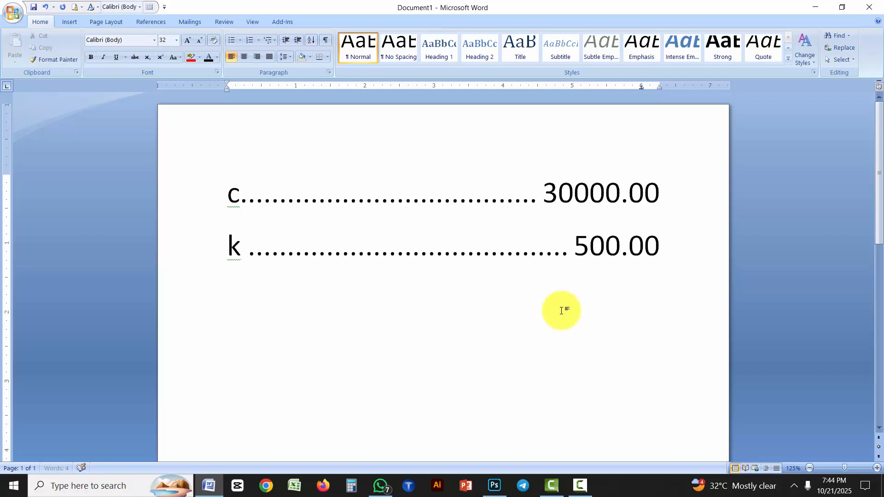
key("Return")
type("m\t")
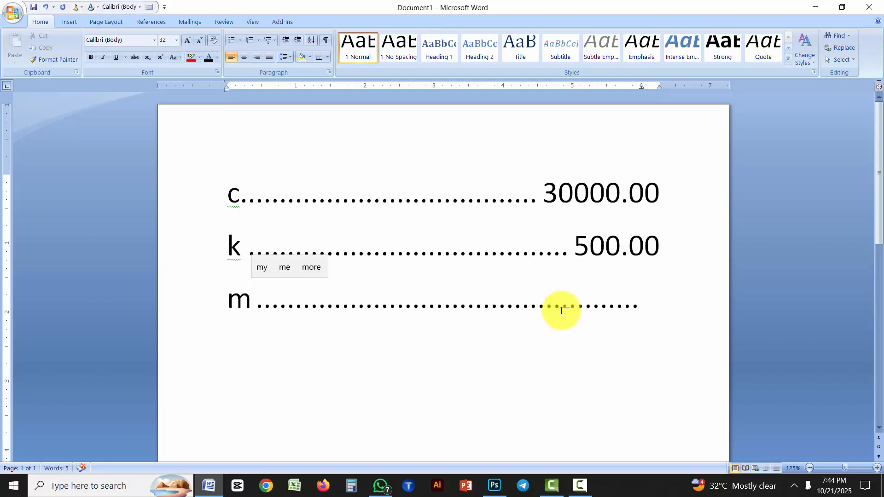
type("300.00")
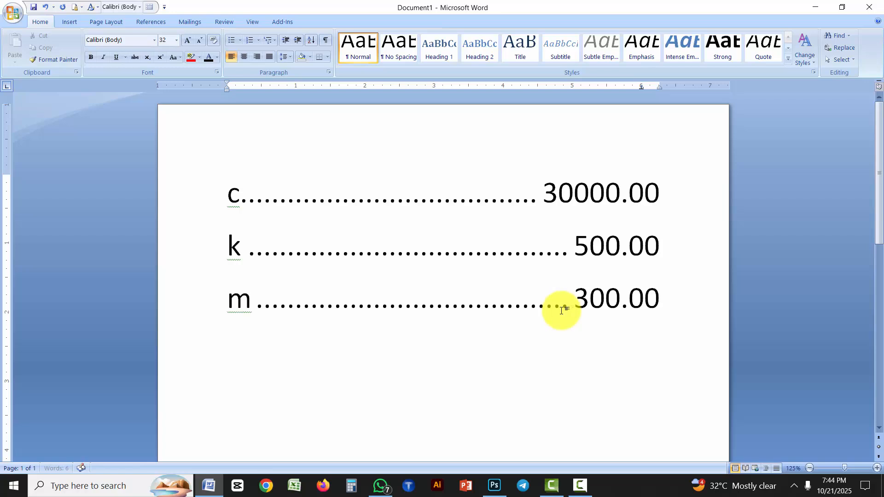
Step: Add the lines "h" with 5000.00 and "s" with 2500.00, each amount tabbed to the decimal stop
key("Return")
type("h \t")
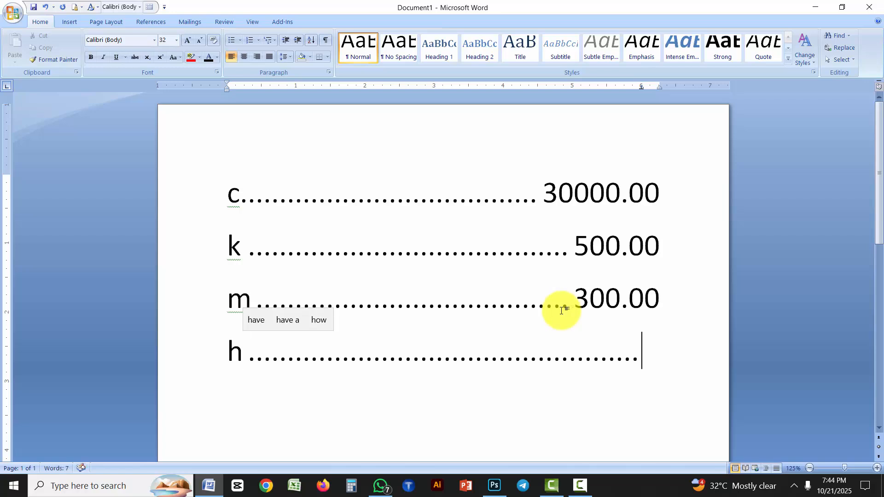
type("5000.00")
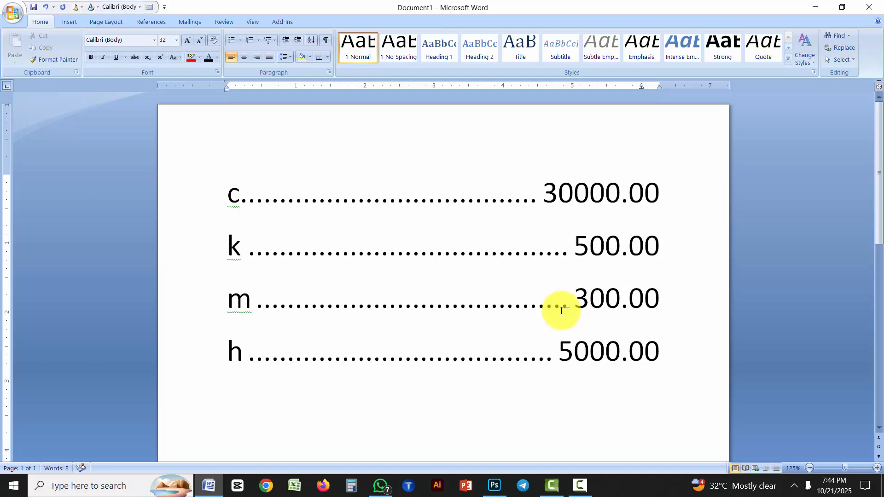
key("Return")
type("s")
key("Tab")
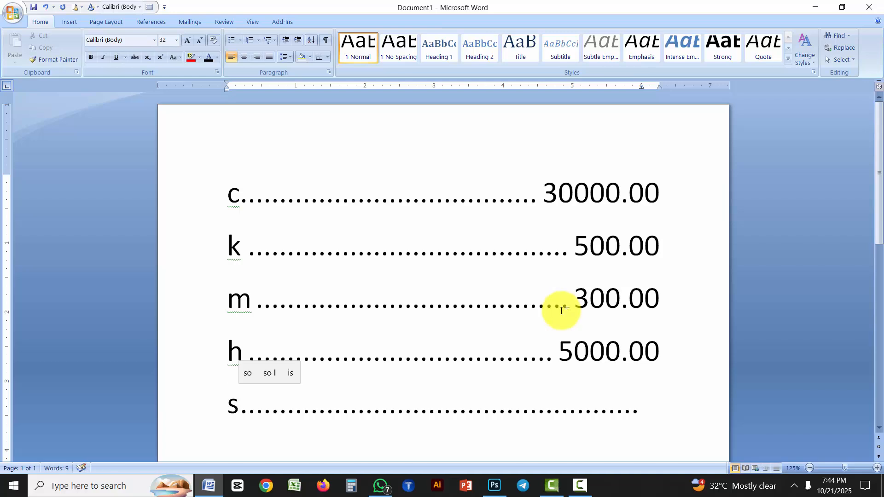
type("2500.00")
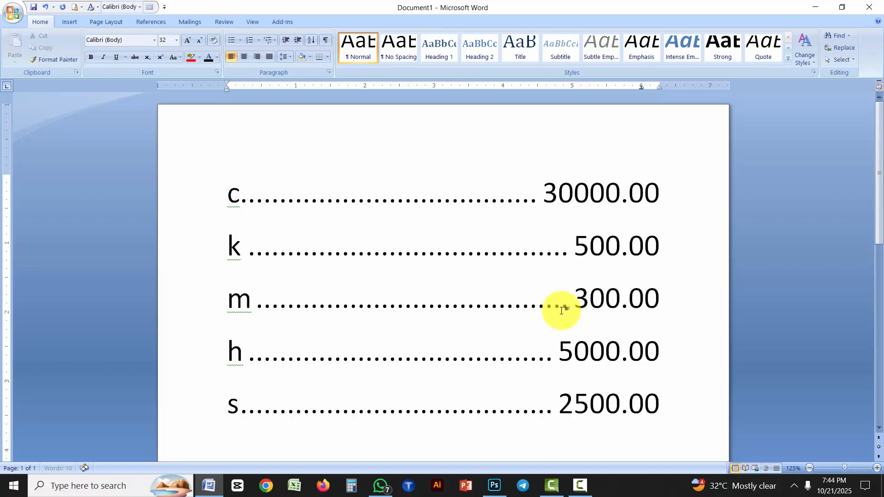
Step: Add the line "p" with the amount 80000.00 tabbed to the decimal stop
key("Return")
type("p")
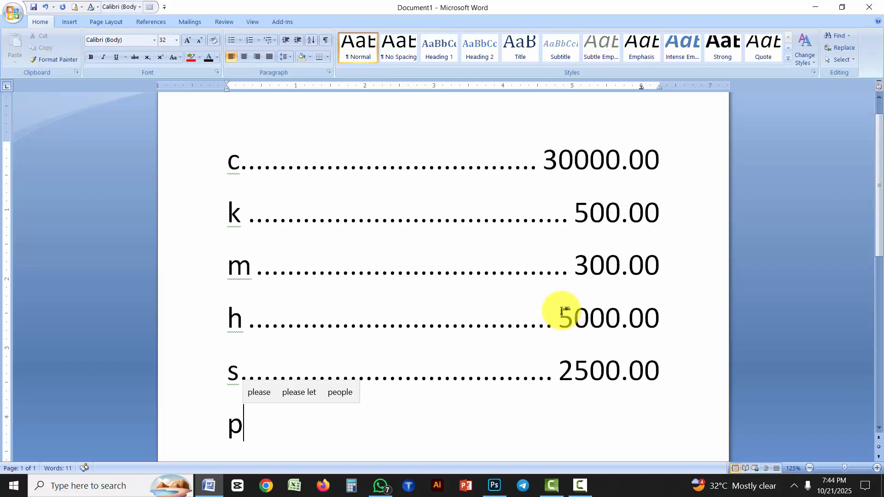
key("Tab")
type("800000")
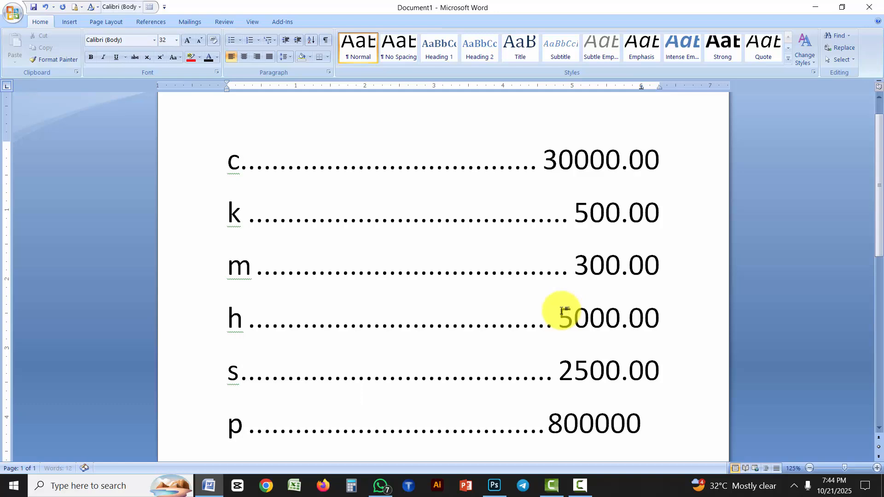
key("BackSpace")
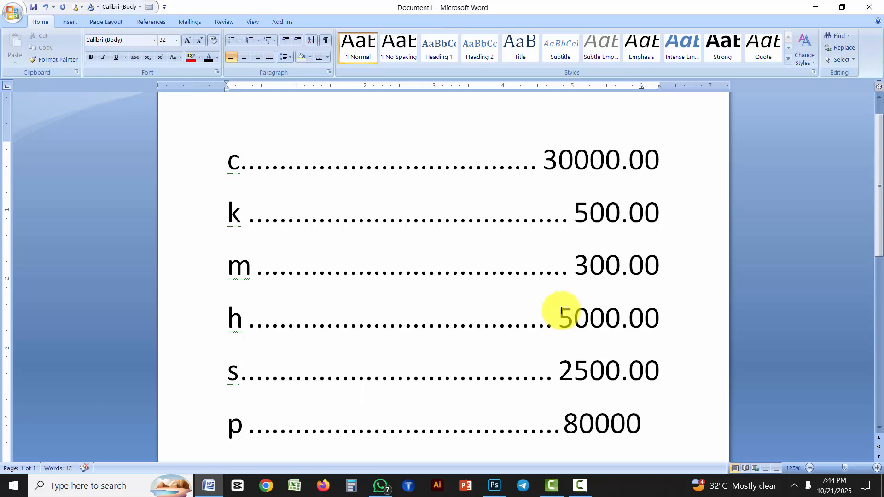
type(".00")
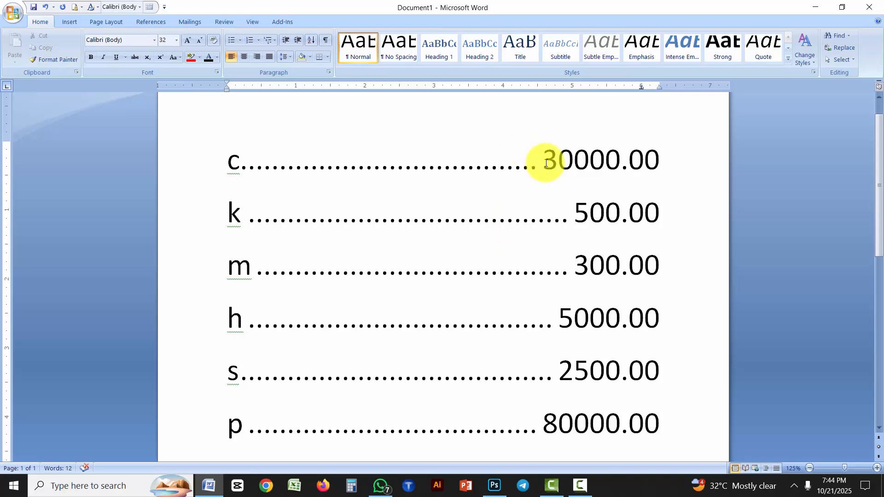
Step: Add the line "pc" below the 80000.00 line, with the amount 2500000.00 tabbed to the decimal stop
scroll(681, 365, "down", 3)
key("Return")
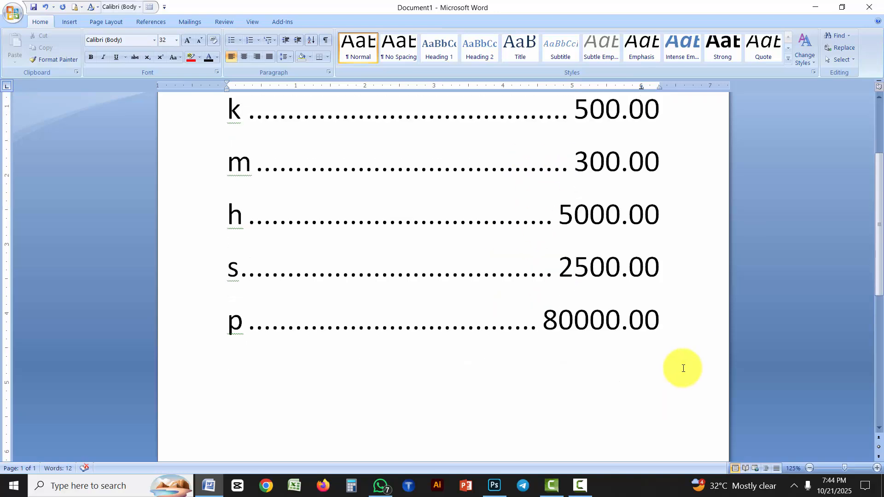
type("c")
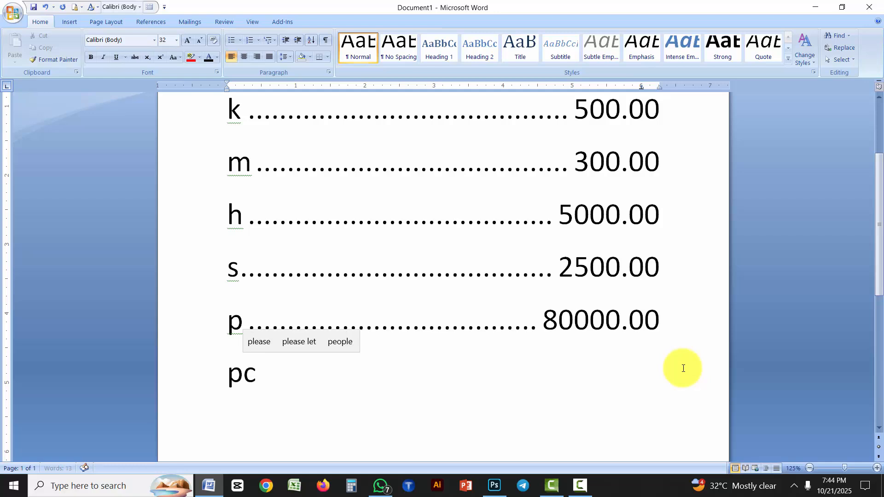
key("Tab")
type("2500000")
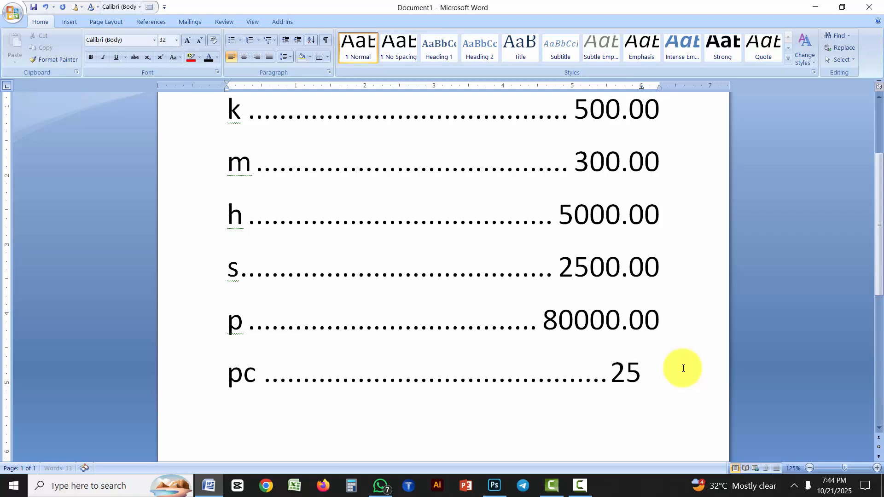
type(".00")
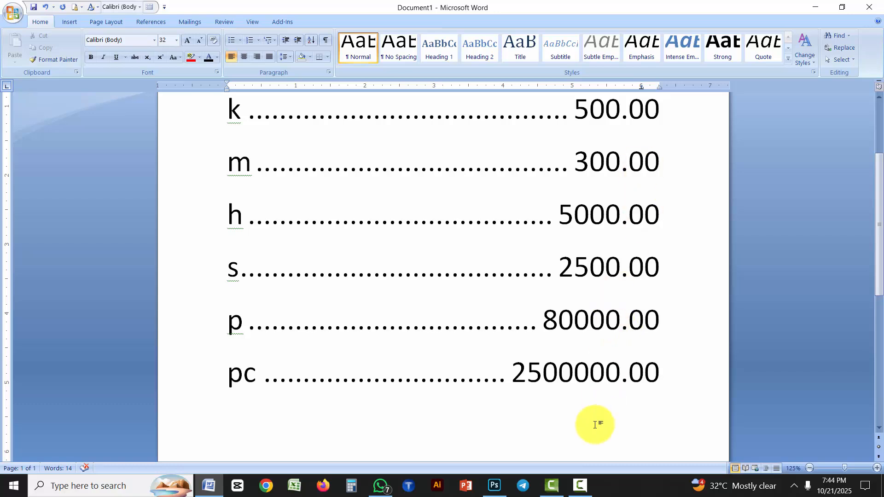
Step: Insert a full-width horizontal border line directly below the "pc" line by autoformatting a row of hyphens
key("Return")
type("-")
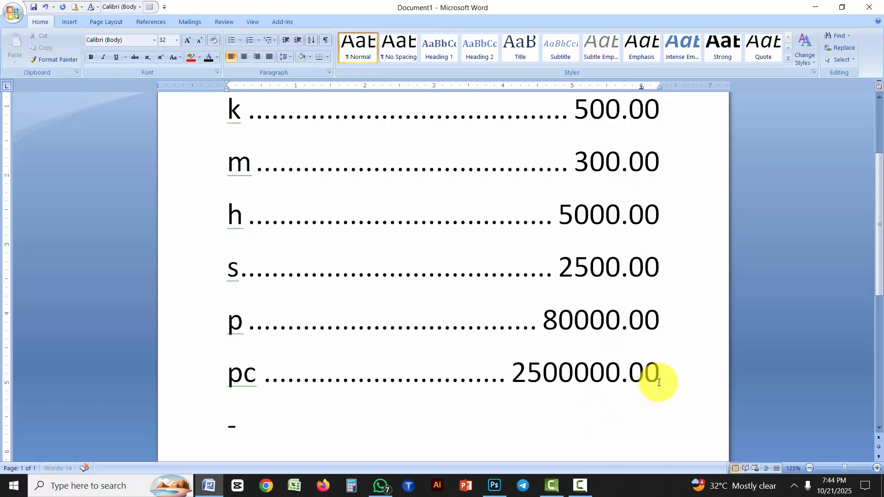
type("---------------------------")
key("Return")
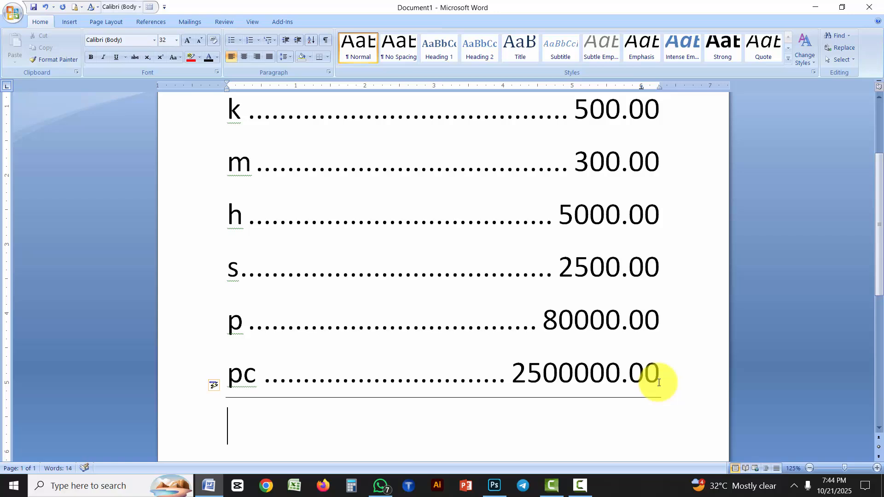
Step: Add the line "tott" below the border line, with the amount 58225252444.00 tabbed to the decimal stop
type("tott")
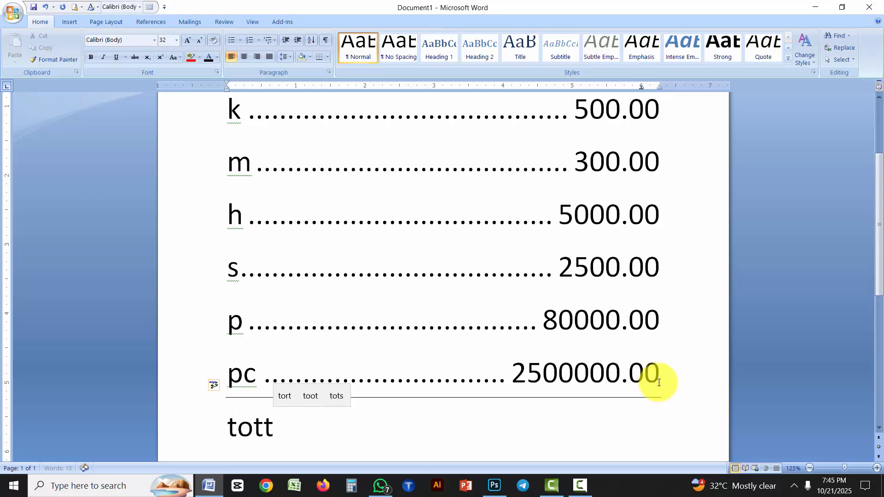
key("Tab")
type("58225252444")
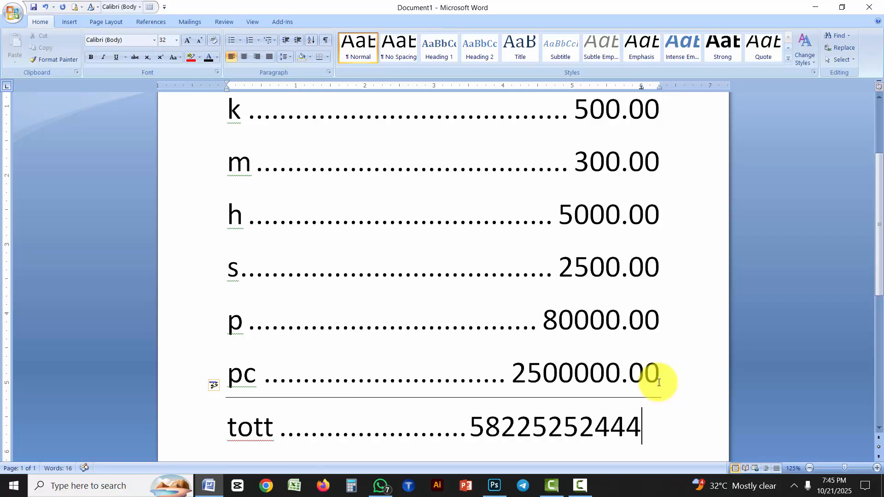
type(".00")
Step: Delete all the amount lines from "c" through "tott" and set the page zoom to 100%
scroll(750, 432, "up", 3)
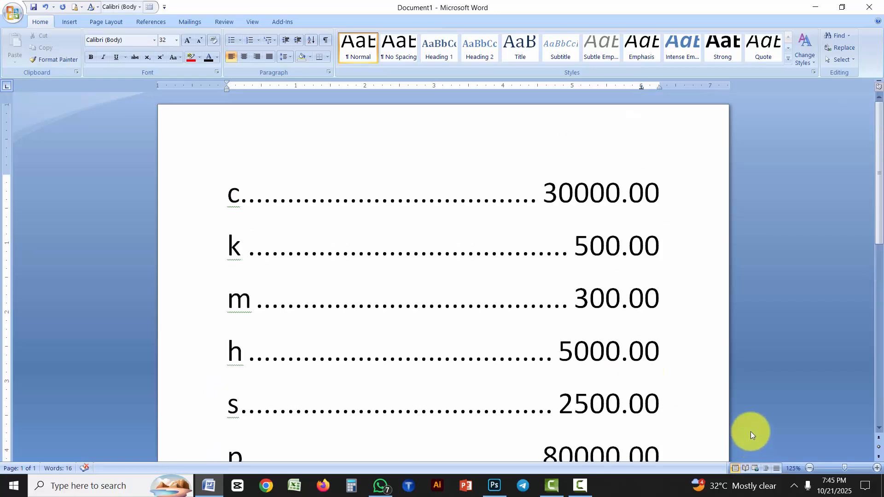
scroll(710, 411, "down", 4)
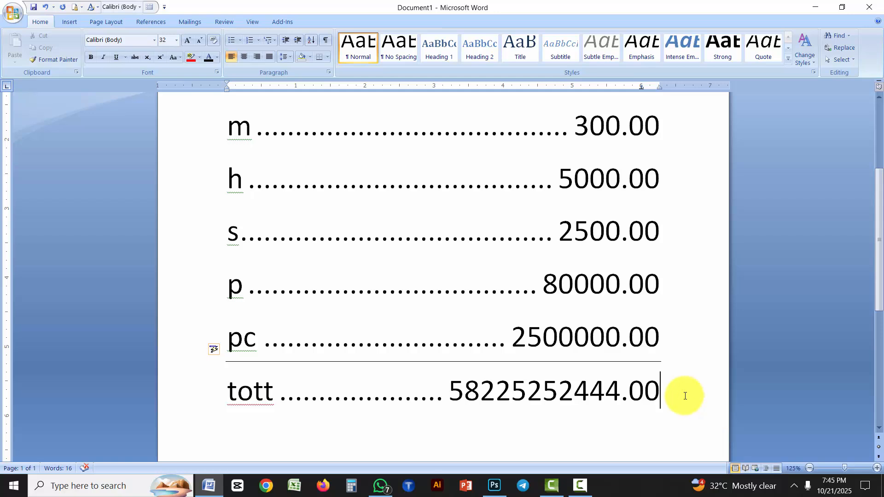
scroll(707, 392, "down", 6)
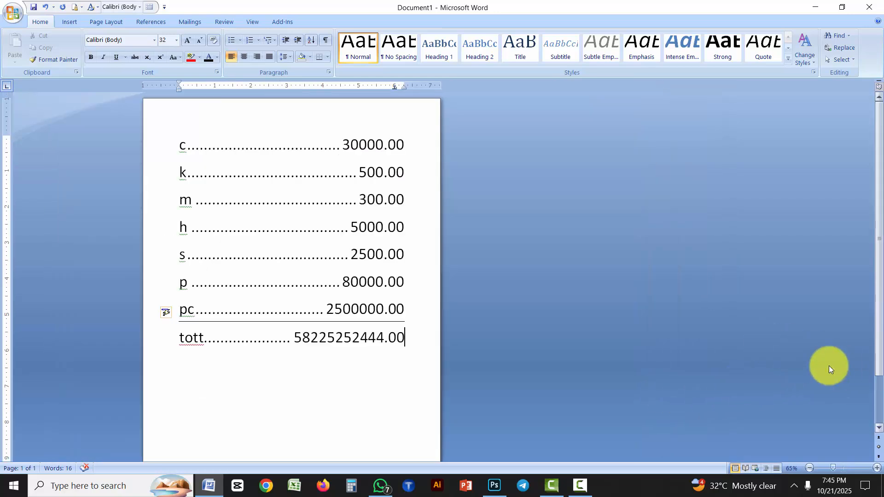
scroll(824, 369, "down", 6)
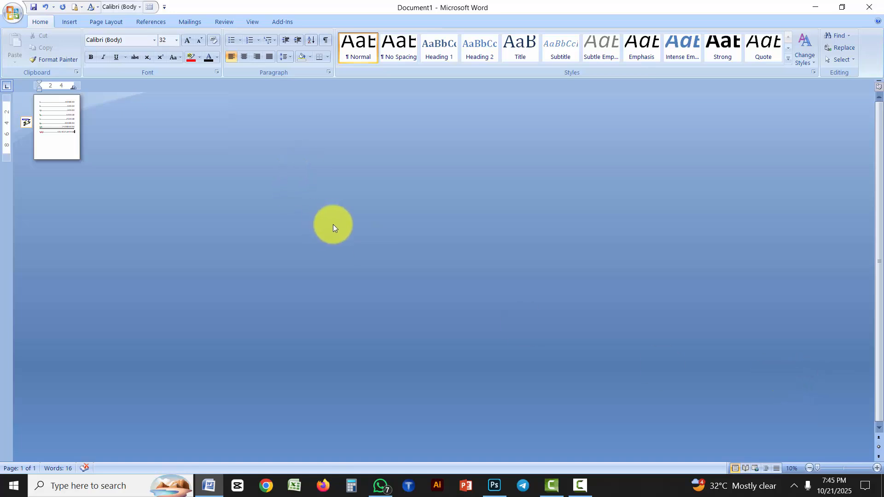
scroll(277, 223, "up", 4)
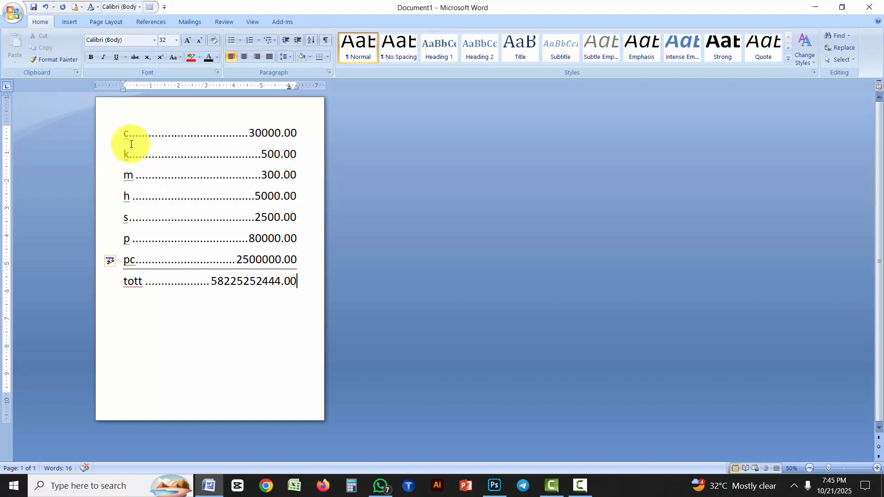
left_click_drag(120, 134, 340, 279)
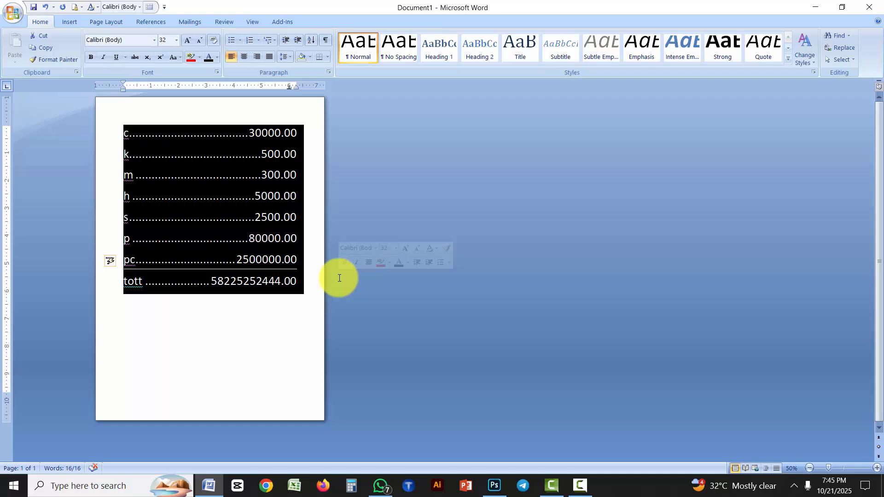
key("Delete")
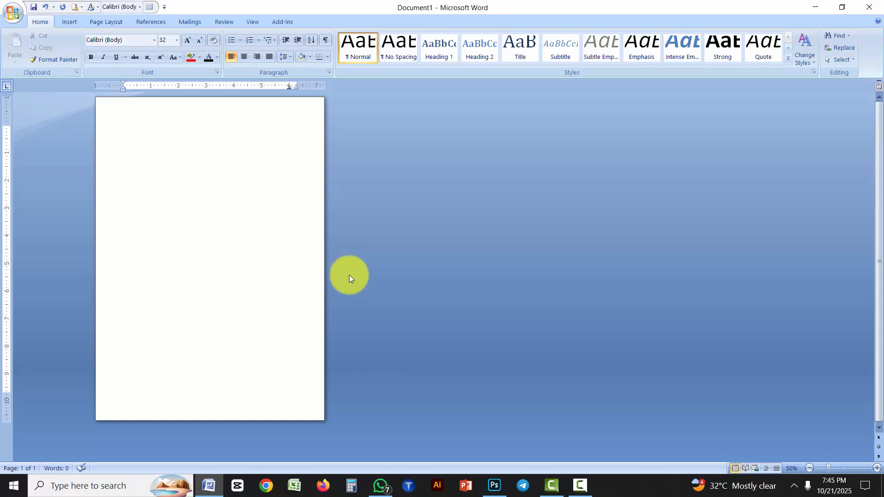
left_click(877, 468)
left_click(877, 468)
left_click(877, 468)
left_click(877, 468)
left_click(877, 468)
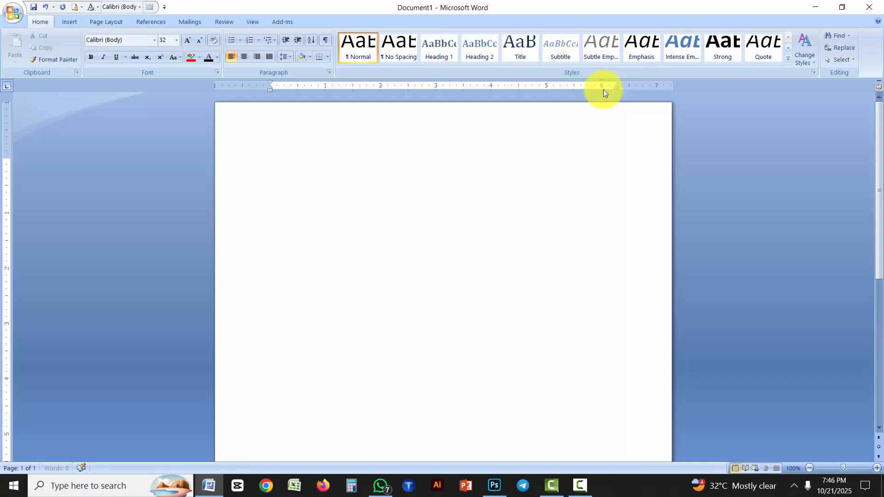
key("BackSpace")
key("BackSpace")
key("BackSpace")
key("BackSpace")
key("BackSpace")
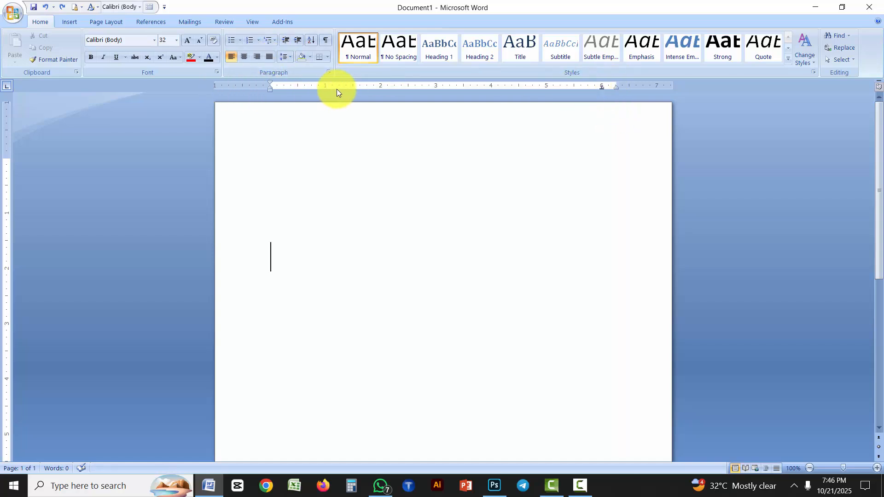
Step: Clear the 6-inch decimal tab stop from the empty paragraph
left_click(328, 72)
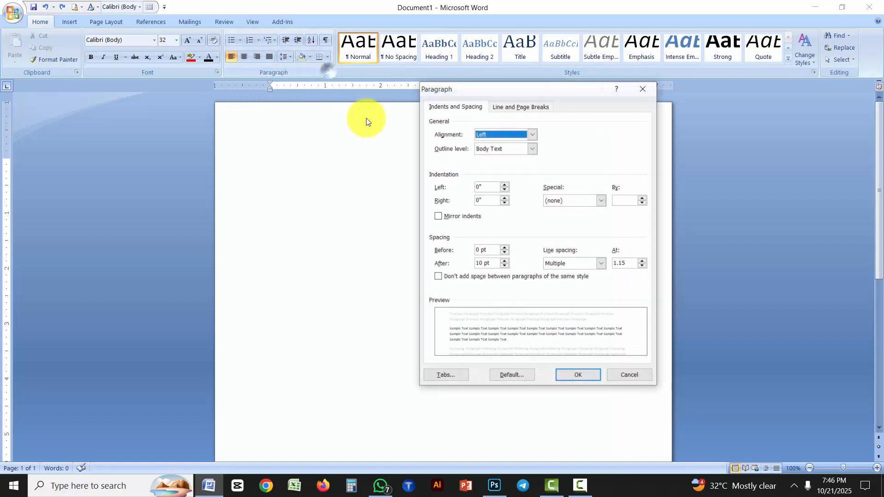
left_click(449, 376)
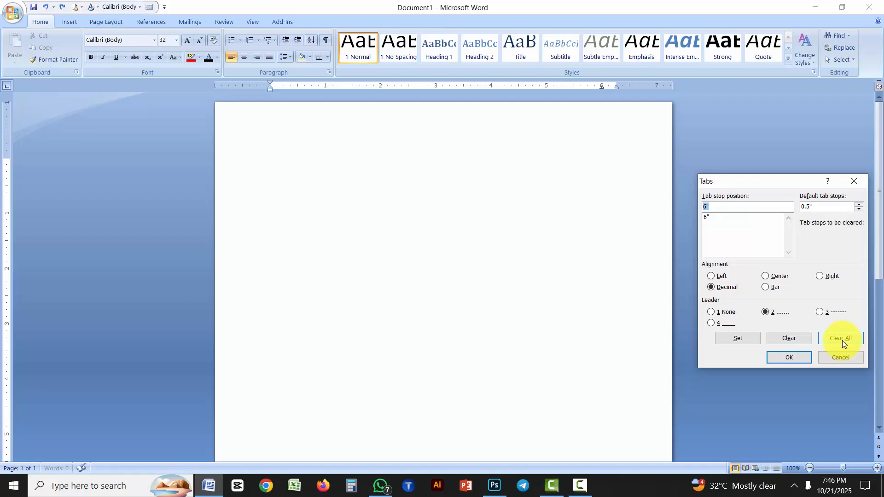
left_click(791, 338)
left_click(799, 358)
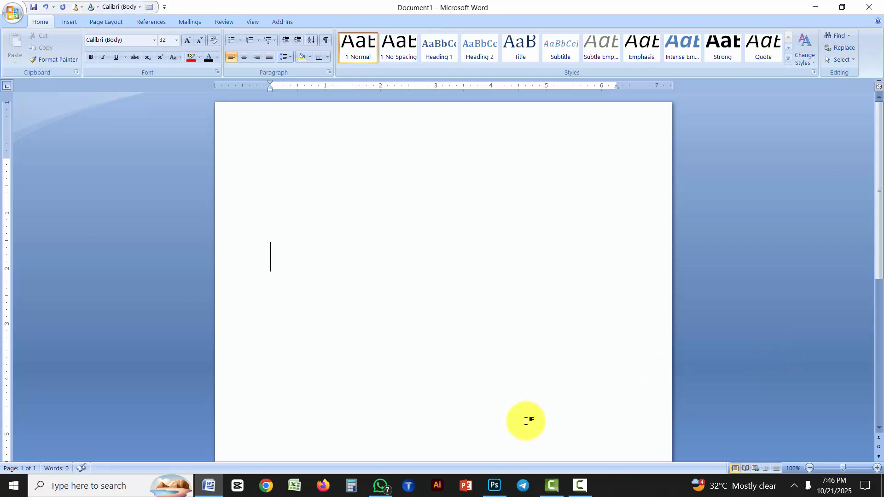
Step: Set a left tab stop at 2.5 inches without a leader and a decimal tab stop at 6 inches with dotted leader 2
left_click(330, 73)
left_click(450, 376)
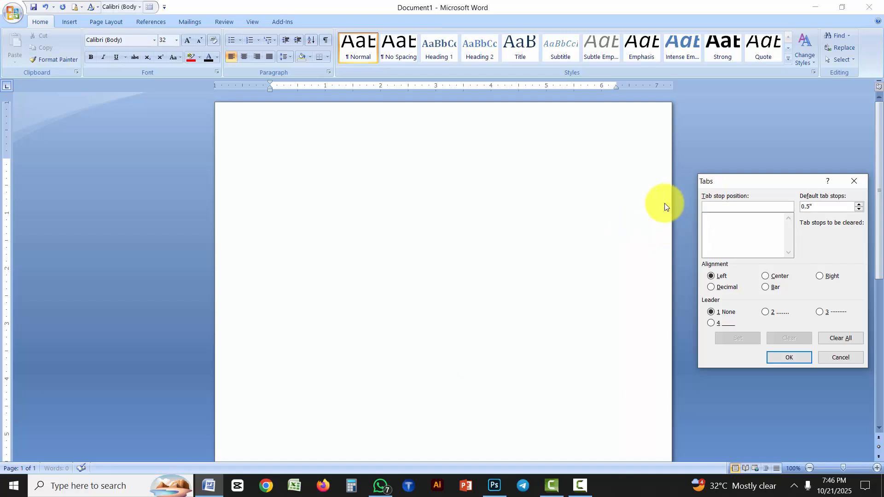
type("2.5")
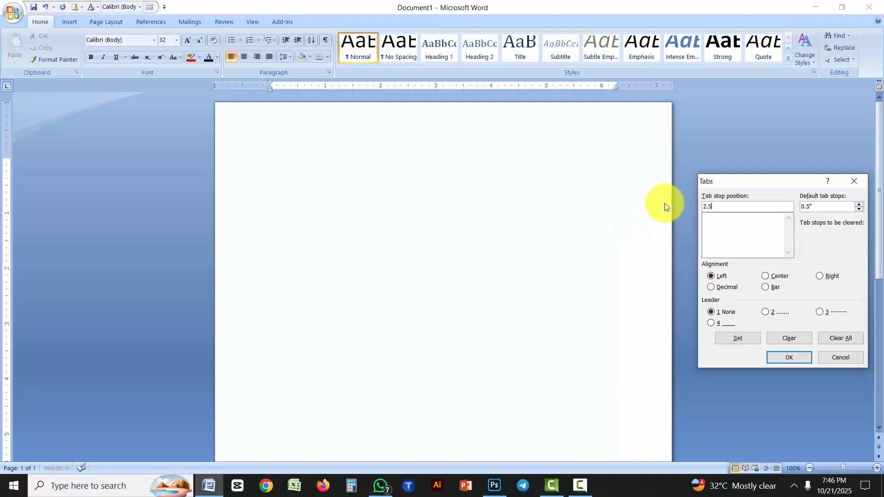
left_click(730, 338)
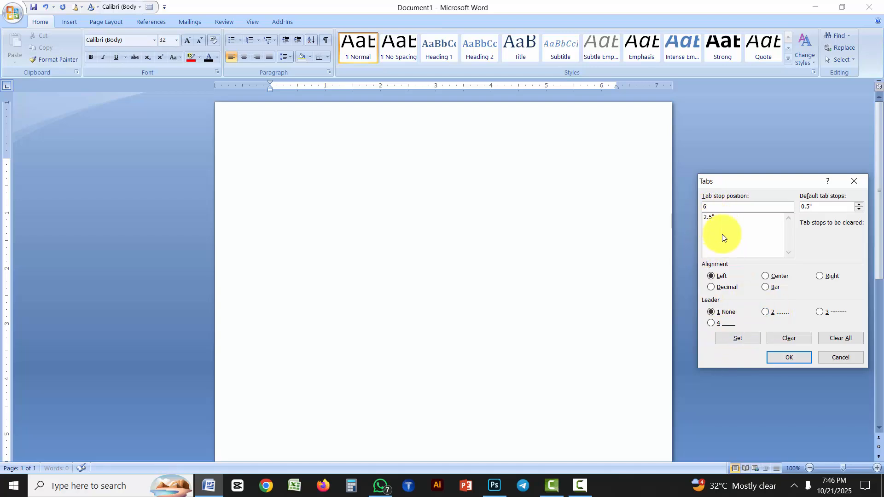
left_click(767, 313)
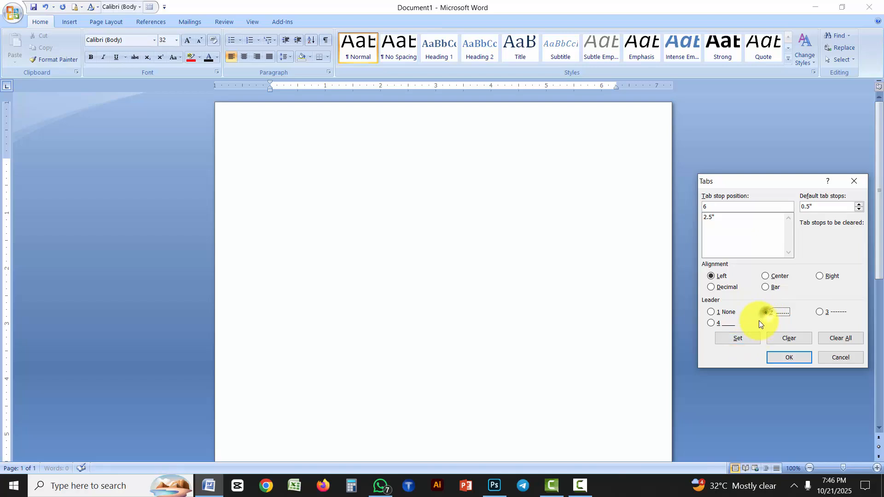
left_click(720, 287)
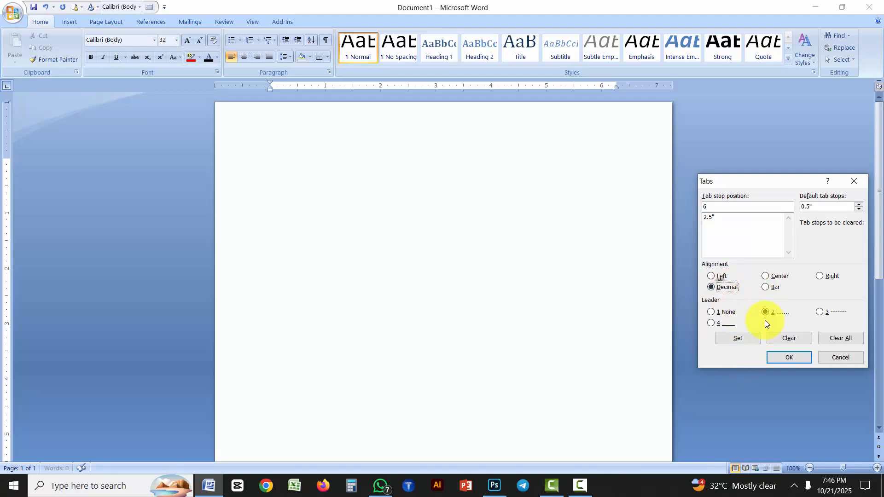
left_click(737, 339)
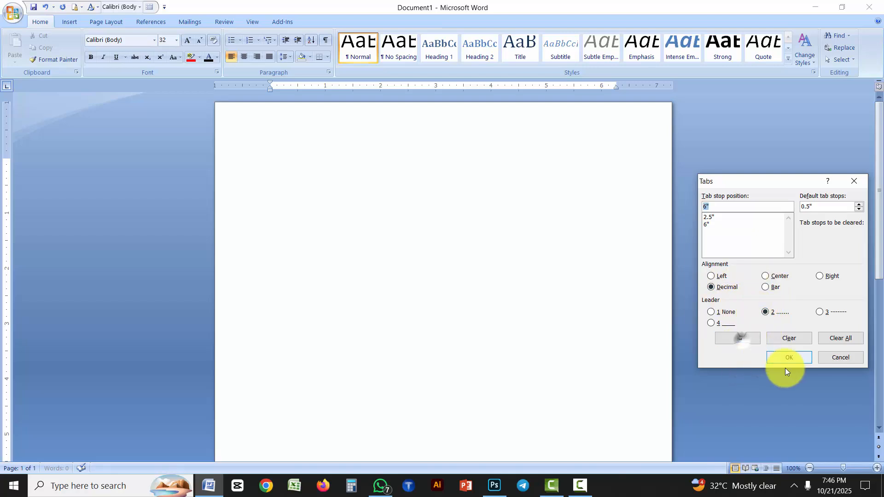
left_click(789, 359)
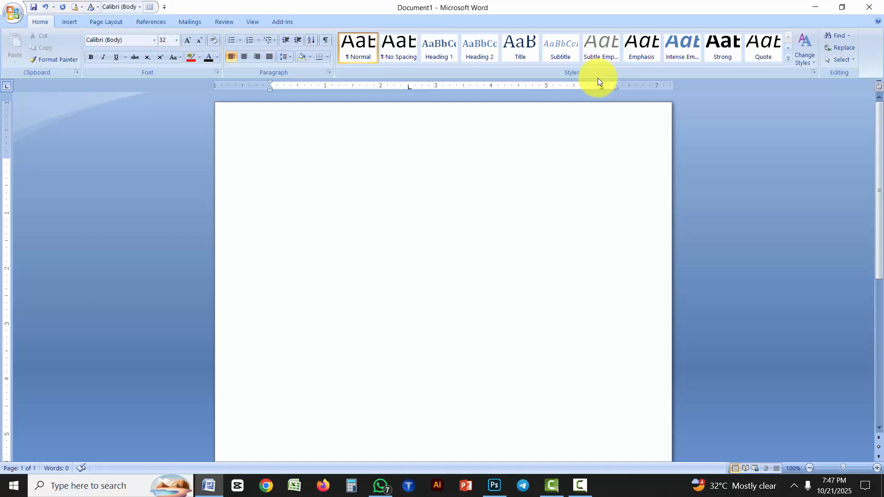
Step: Enter the line "jhjhg" with "=" at the 2.5-inch tab and 54654654.00 at the decimal tab
type("jhjhg")
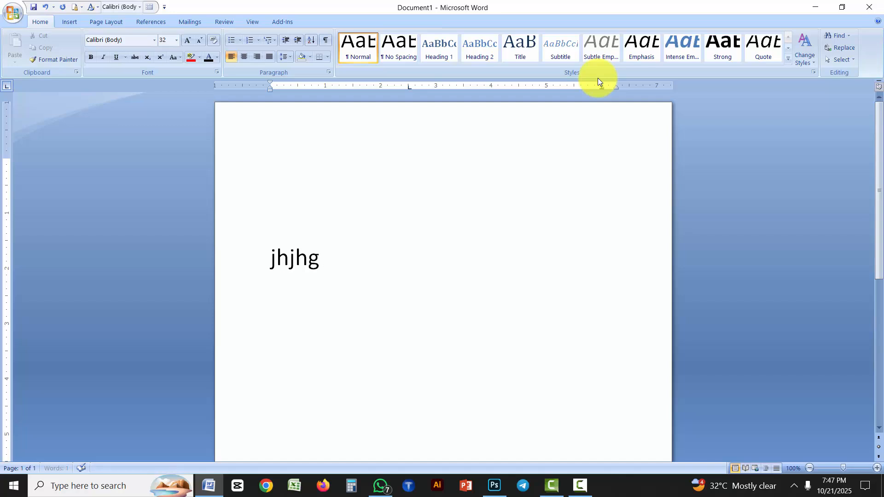
key("Tab")
type("=")
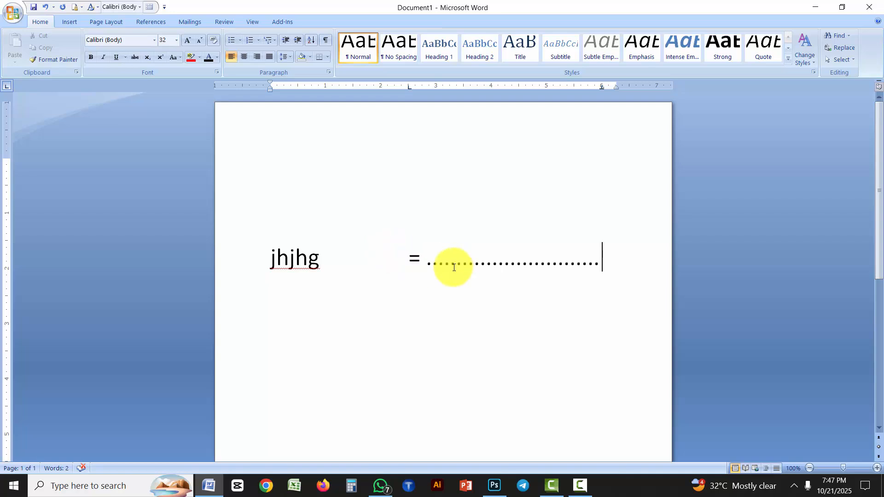
type("54654654.00")
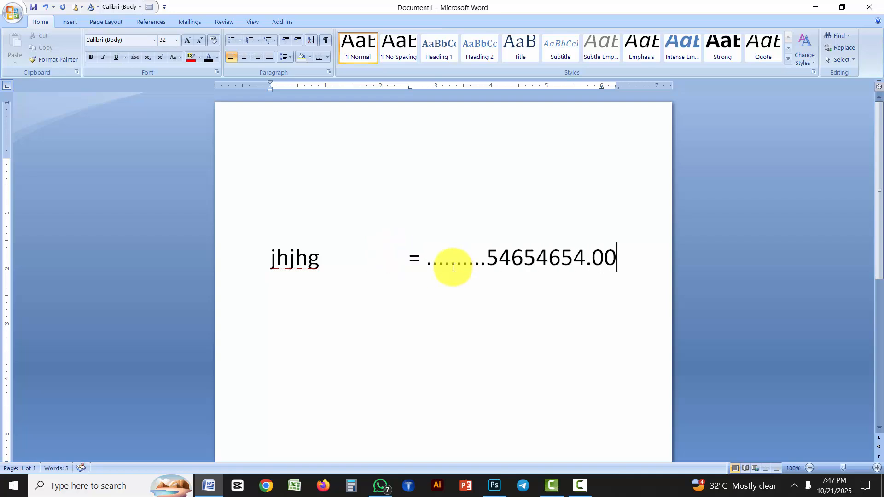
Step: Add the line "ghfhgf" with "=" at the 2.5-inch tab and 56454.00 at the decimal tab
key("Return")
type("ghfhgf")
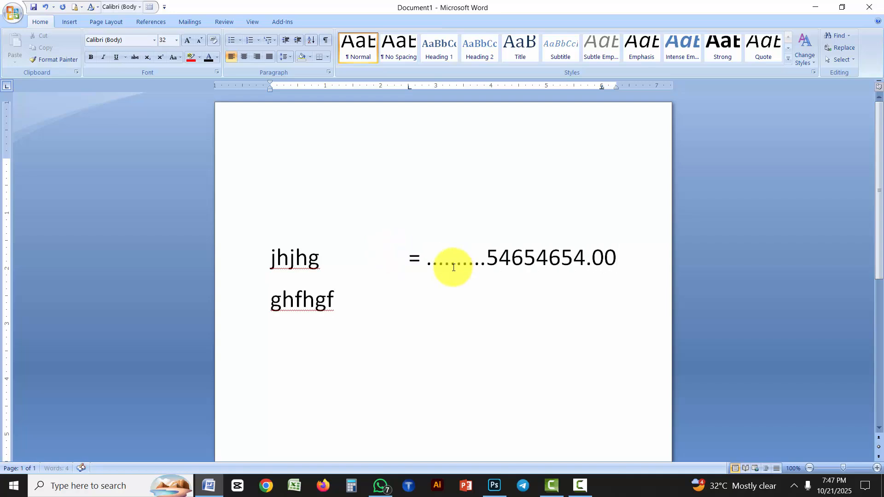
key("Tab")
type("=")
key("Tab")
type("56454.00")
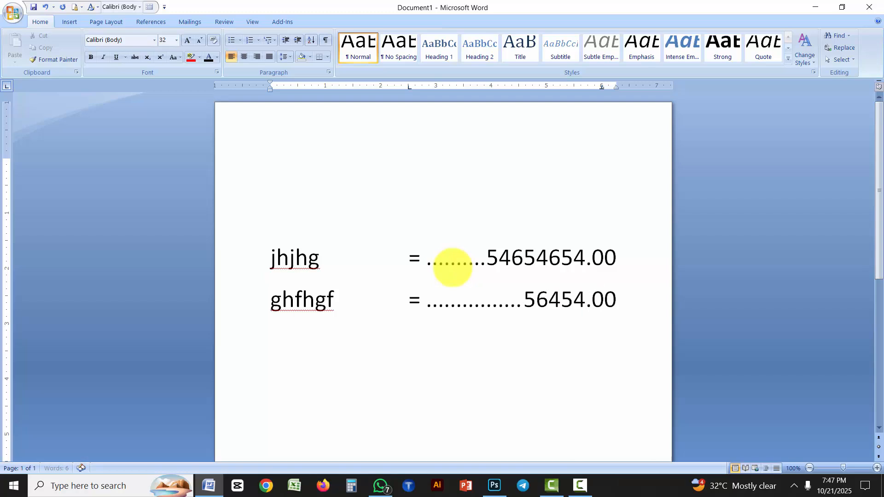
Step: Add the line "gfgd" with "=" at the 2.5-inch tab and 654655.00 at the decimal tab
key("Return")
type("gfgd")
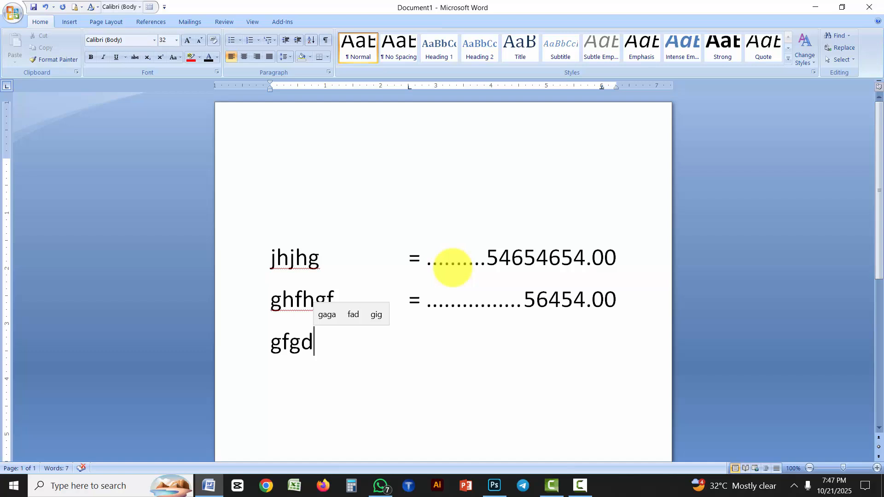
key("Tab")
type("=")
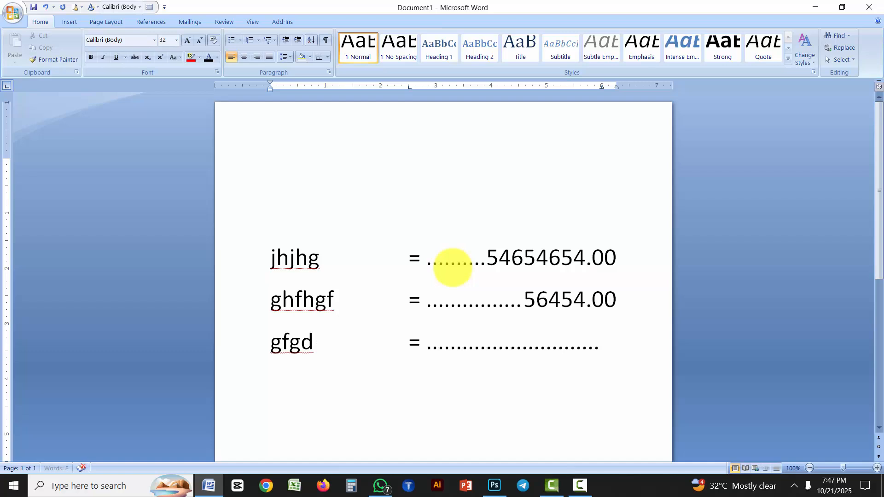
type("654655")
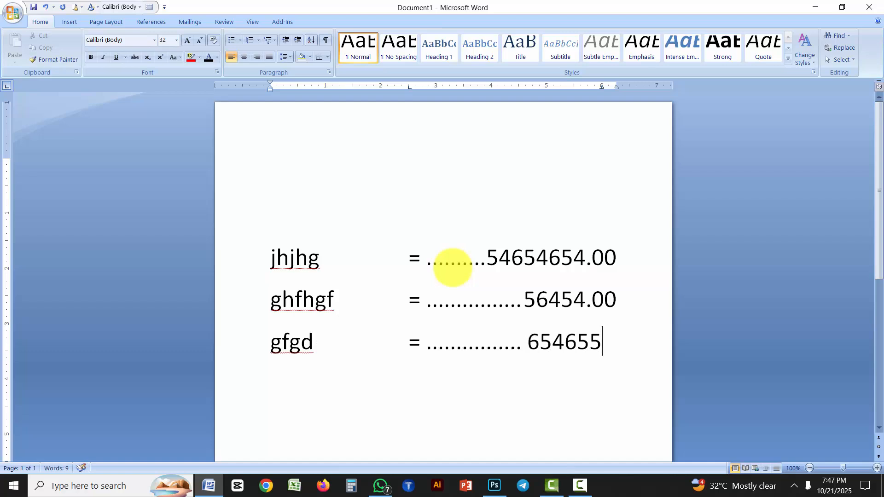
type(".00")
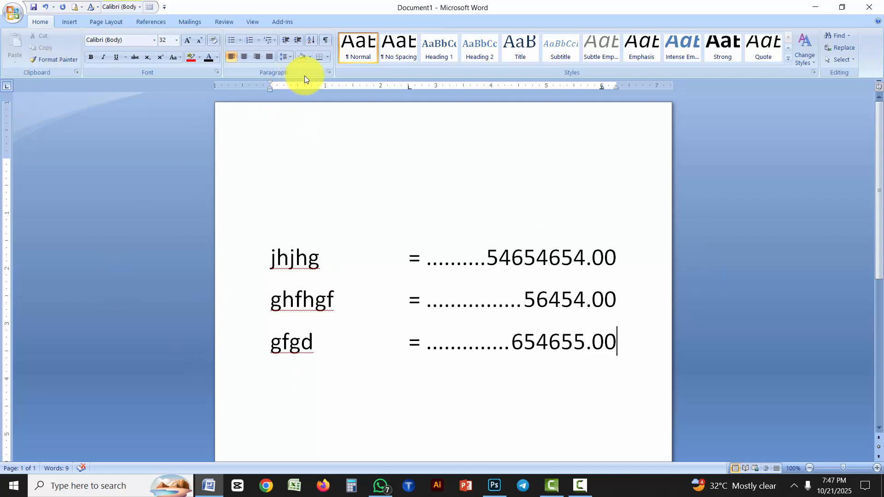
Step: Clear all custom tab stops from the "gfgd" line
left_click(329, 72)
left_click(450, 378)
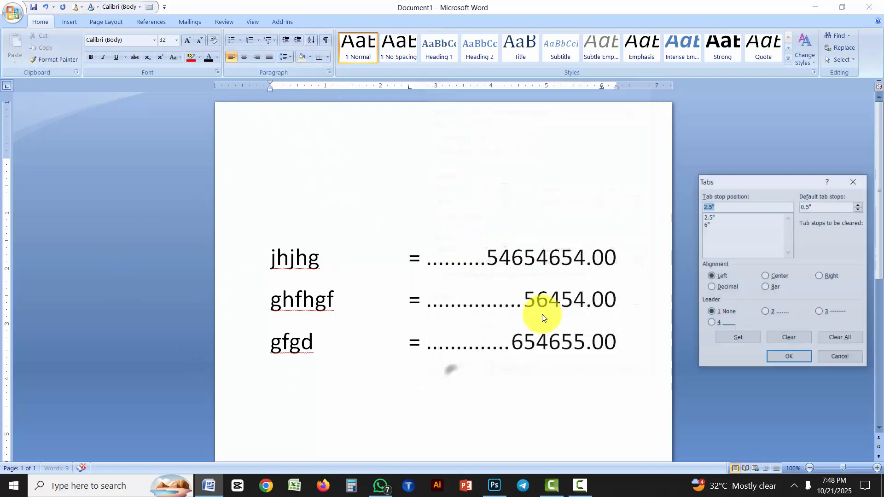
left_click(843, 338)
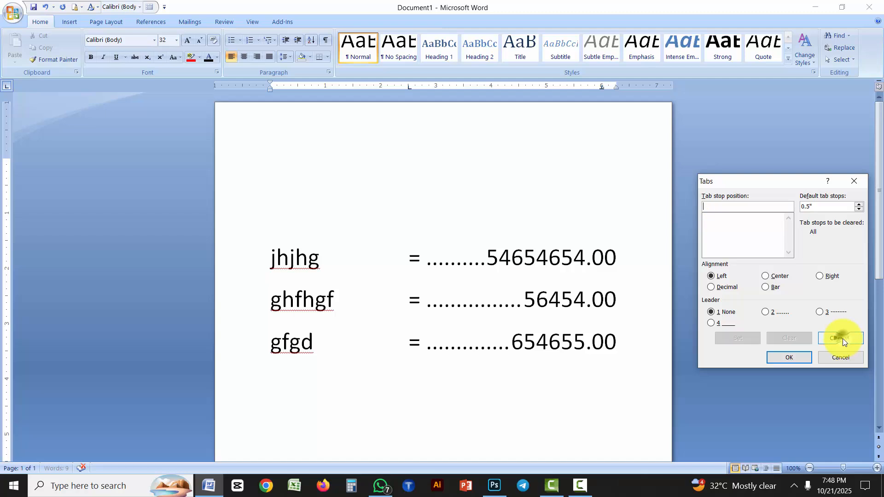
left_click(798, 360)
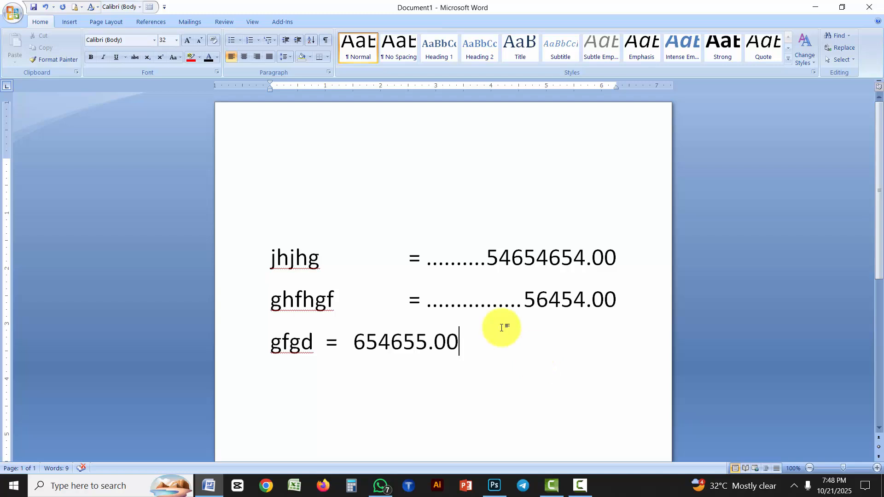
Step: Add left tab stops at about 2.6, 3.9, 1.4 and 0.5 inches to the "gfgd" line using the ruler
left_click(412, 87)
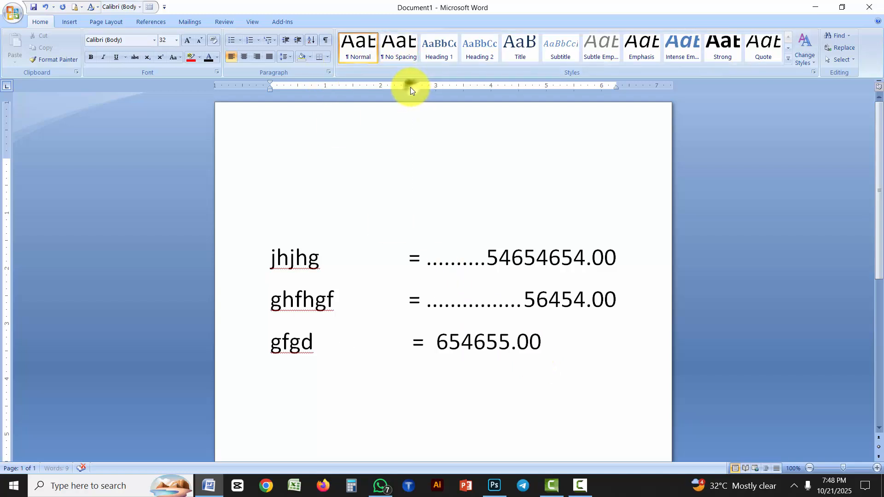
left_click(486, 86)
left_click(348, 86)
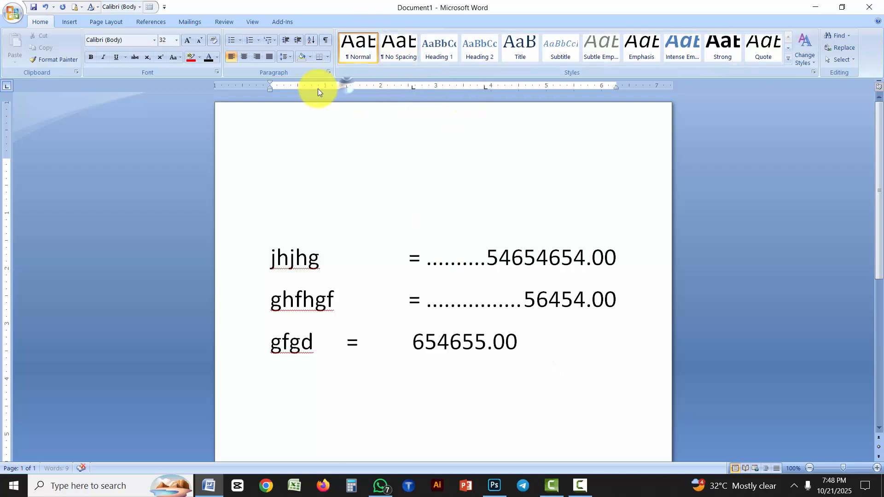
left_click(295, 86)
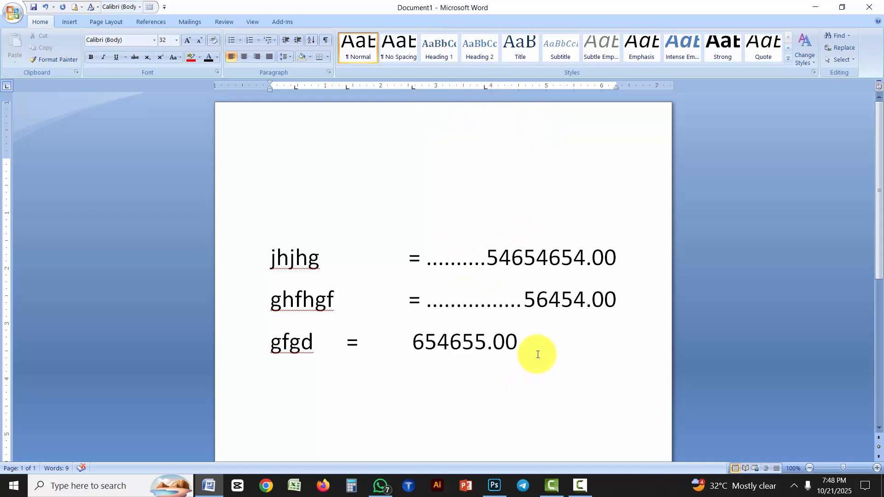
Step: Delete all three text lines from the document
left_click_drag(532, 353, 233, 266)
key("BackSpace")
key("BackSpace")
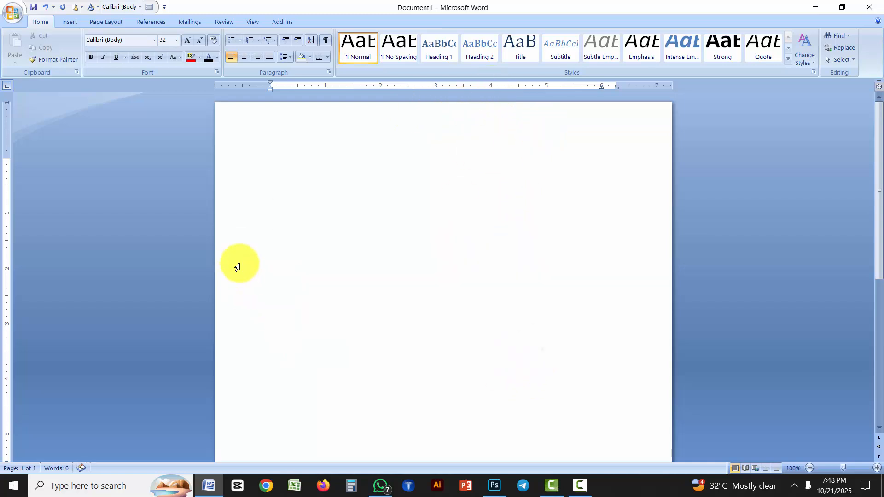
Step: Add left tab stops at about 1.9, 4.5 and 3.4 inches to the empty paragraph using the ruler
left_click(373, 86)
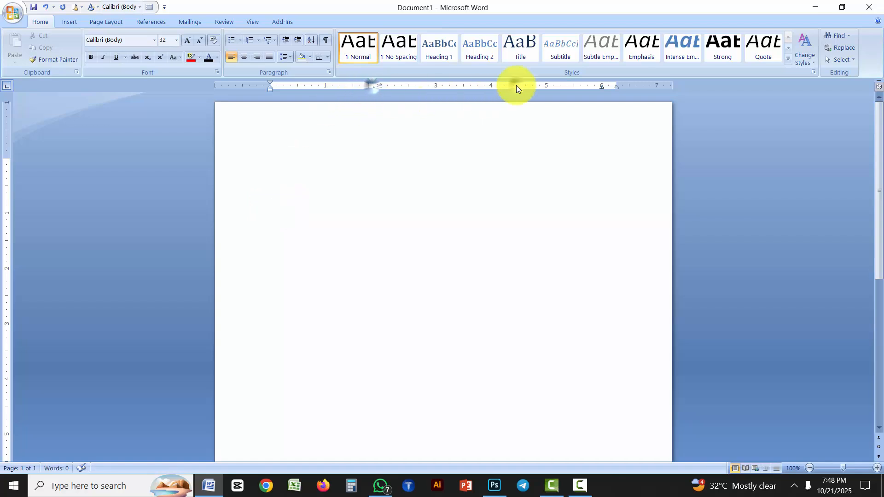
left_click(516, 85)
left_click(456, 87)
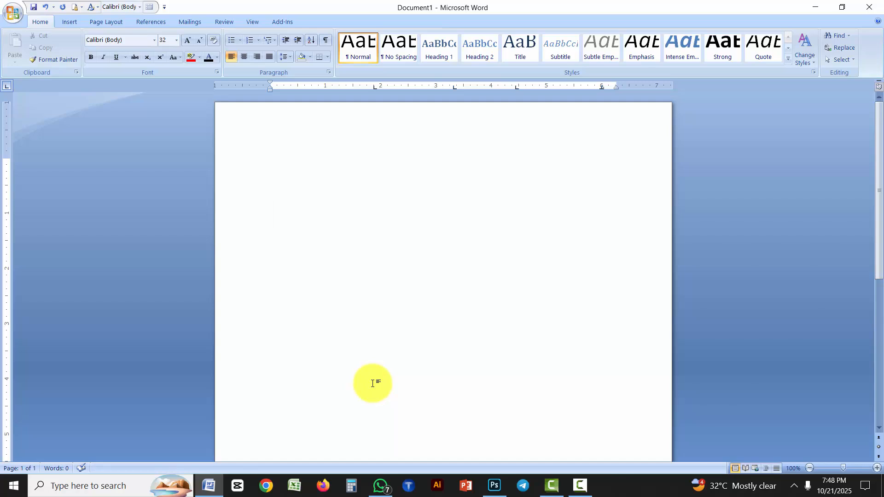
Step: Remove the 6-inch decimal tab stop and the left tab stop at about 4.5 inches from the empty paragraph's ruler
left_click_drag(603, 91, 514, 102)
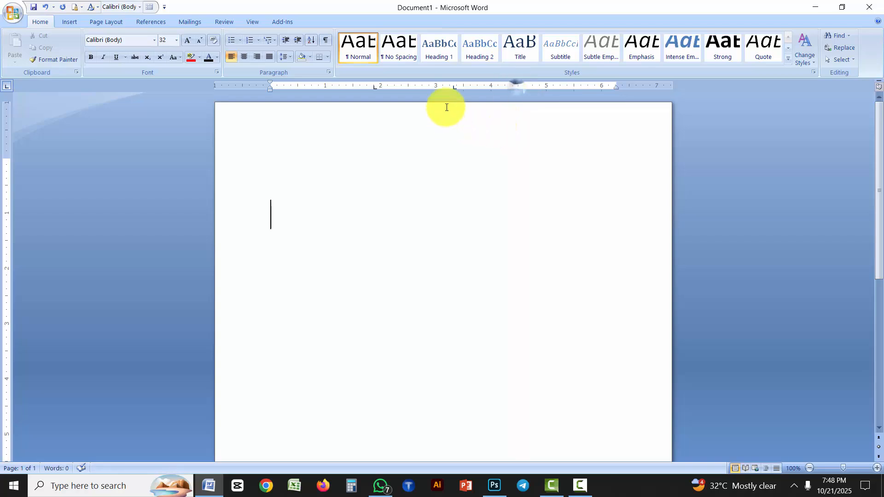